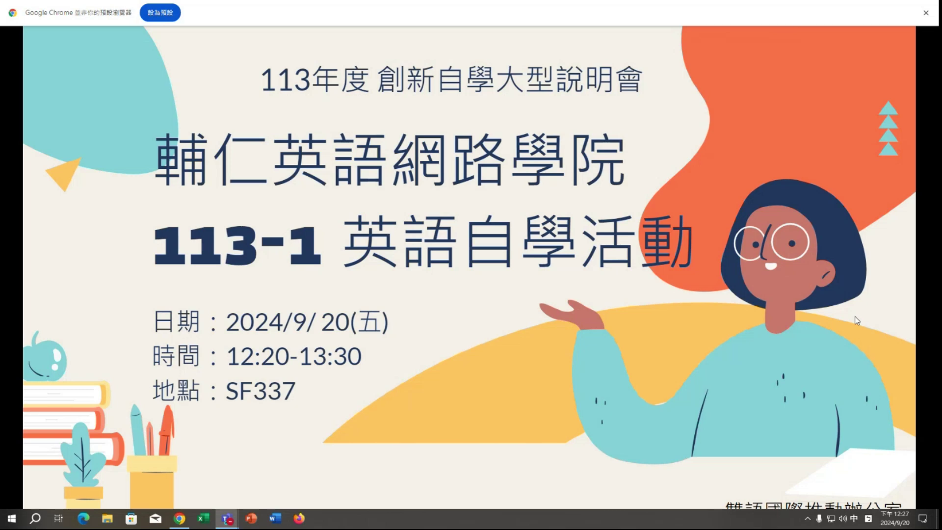
# Advance from the title slide to the agenda slide
pyautogui.press('Right')
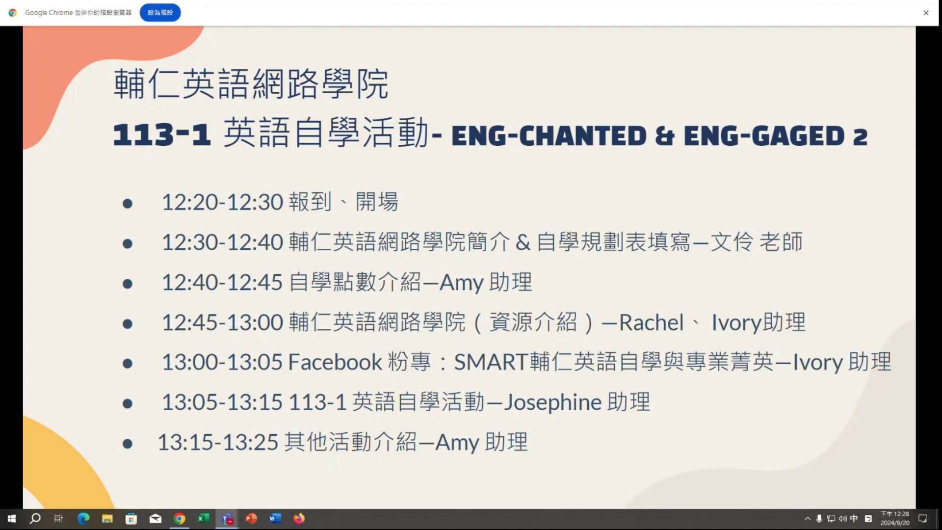
# Advance through the EngNet introduction and lifelong-learning slides to the self-learning plan table slide
pyautogui.press('Right')
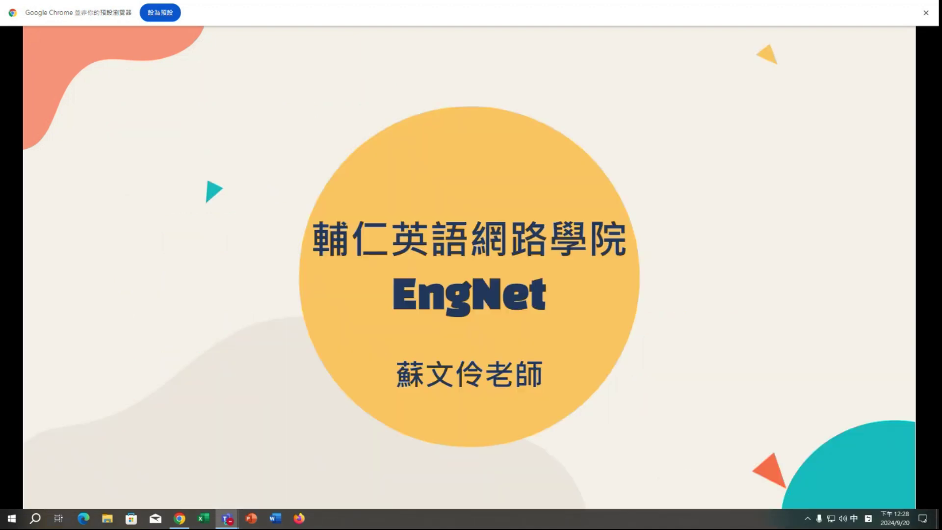
pyautogui.press('Right')
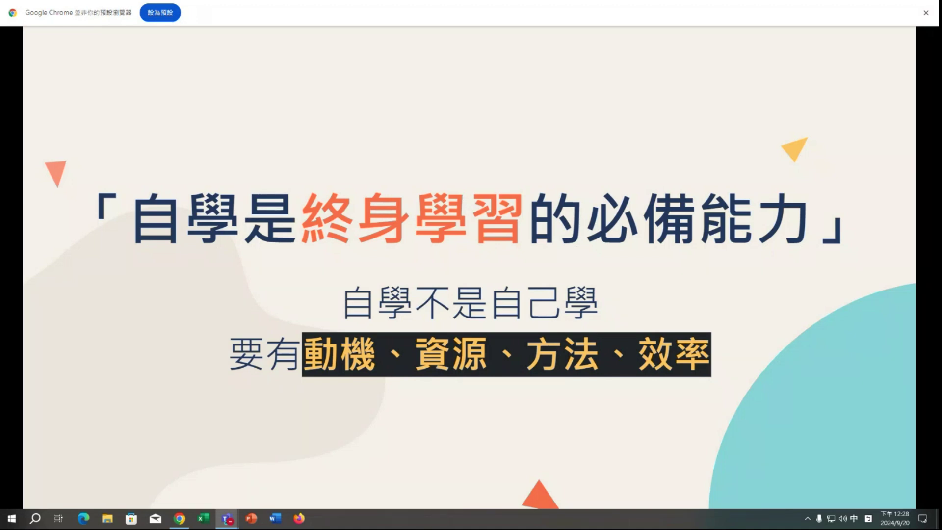
pyautogui.press('Right')
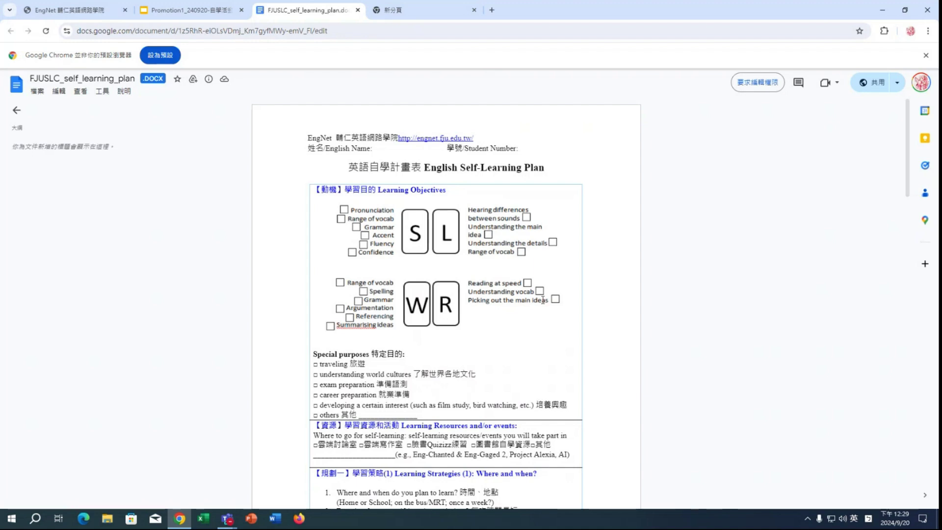
pyautogui.scroll(-1, 542, 299)
pyautogui.scroll(-1, 542, 299)
pyautogui.scroll(-1, 542, 299)
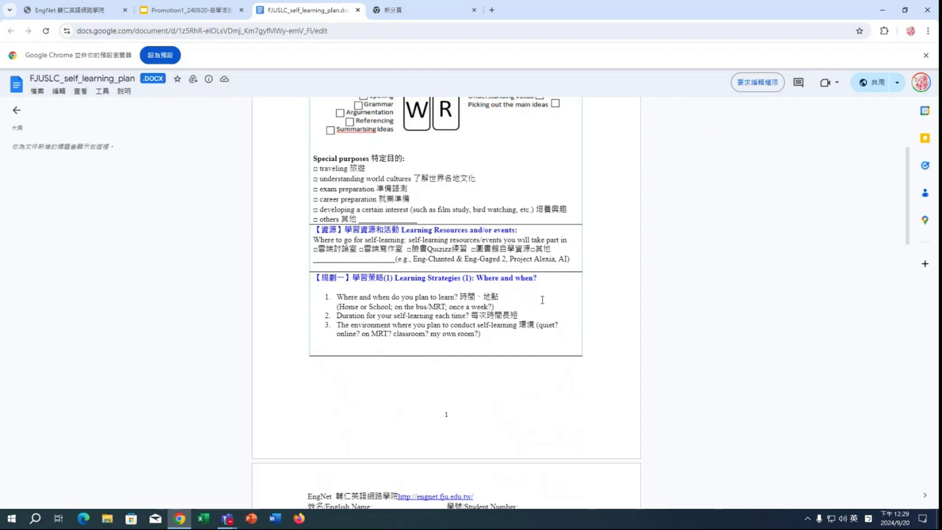
pyautogui.scroll(-1, 542, 300)
pyautogui.scroll(-2, 542, 299)
pyautogui.scroll(-1, 542, 299)
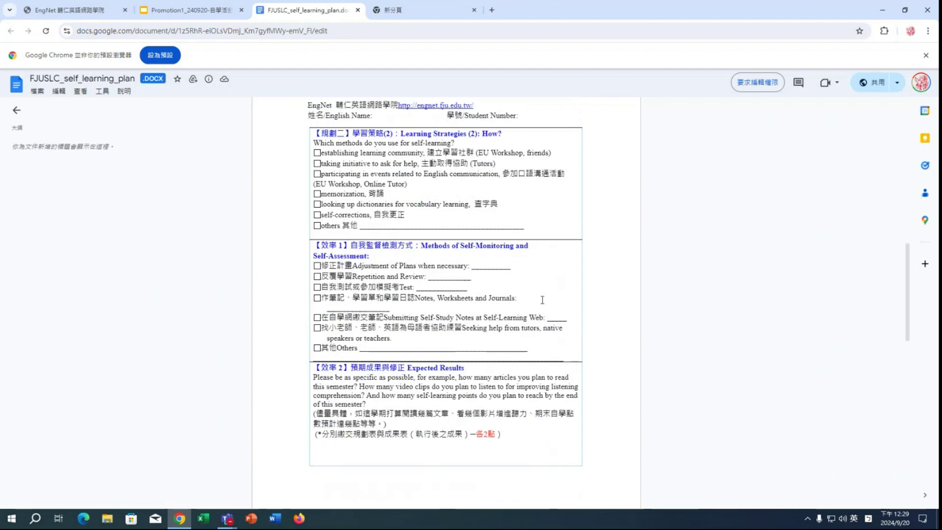
pyautogui.scroll(-1, 542, 299)
pyautogui.scroll(-1, 542, 300)
pyautogui.scroll(-1, 542, 300)
pyautogui.scroll(-1, 543, 299)
pyautogui.scroll(-1, 542, 299)
pyautogui.scroll(-2, 542, 299)
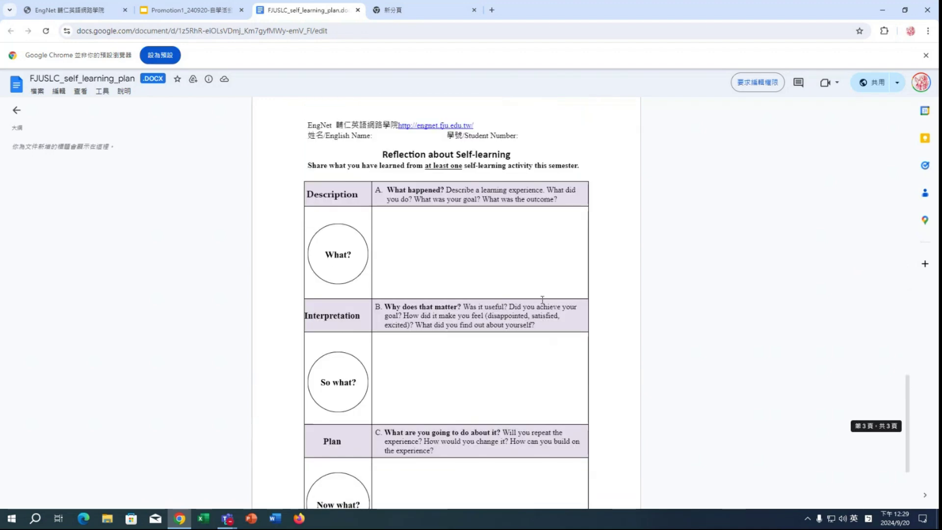
pyautogui.scroll(-1, 542, 300)
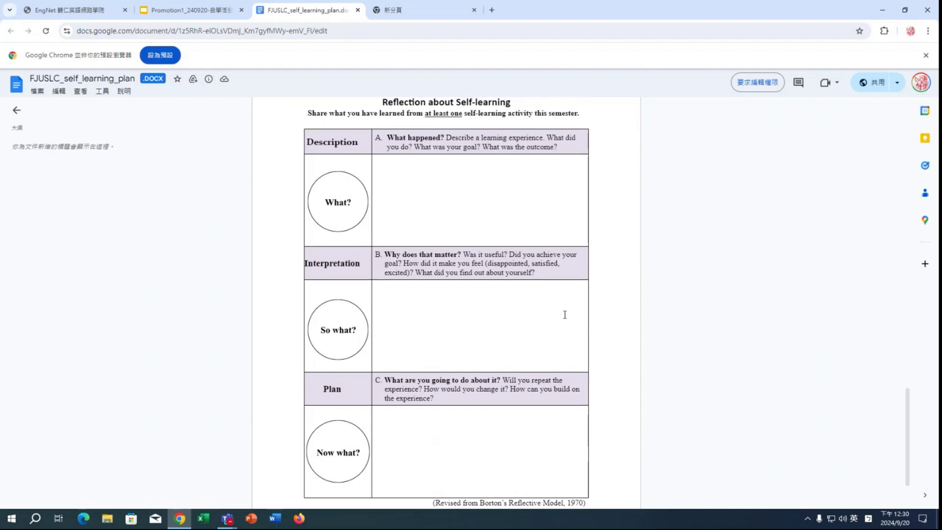
pyautogui.scroll(2, 564, 314)
pyautogui.scroll(1, 564, 314)
pyautogui.scroll(2, 564, 314)
pyautogui.scroll(2, 565, 314)
pyautogui.scroll(2, 564, 315)
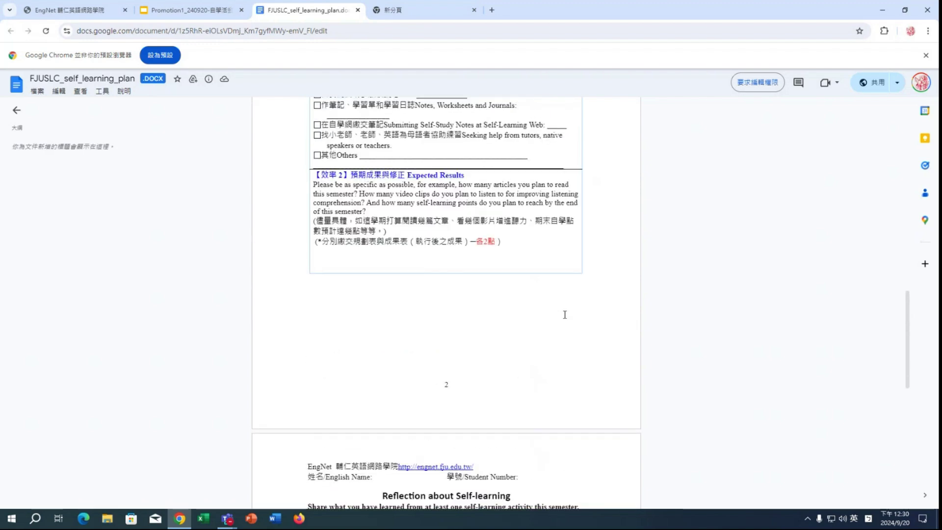
pyautogui.scroll(2, 564, 314)
pyautogui.scroll(1, 564, 314)
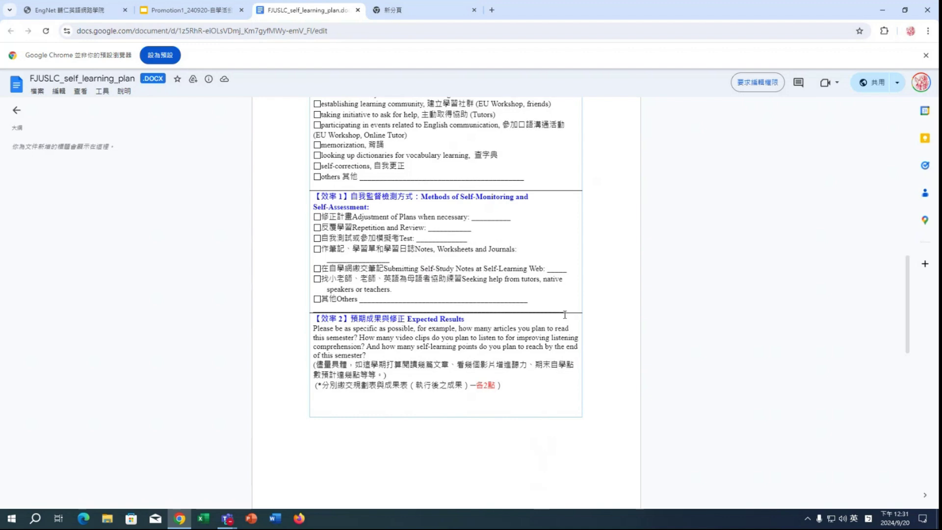
pyautogui.scroll(-1, 565, 314)
pyautogui.scroll(-1, 564, 315)
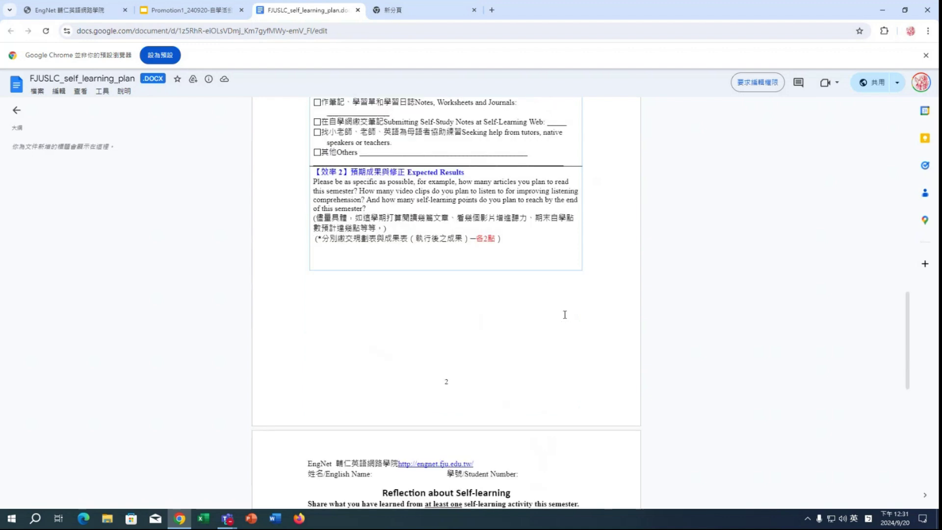
pyautogui.scroll(2, 564, 316)
pyautogui.scroll(4, 564, 315)
pyautogui.scroll(5, 564, 315)
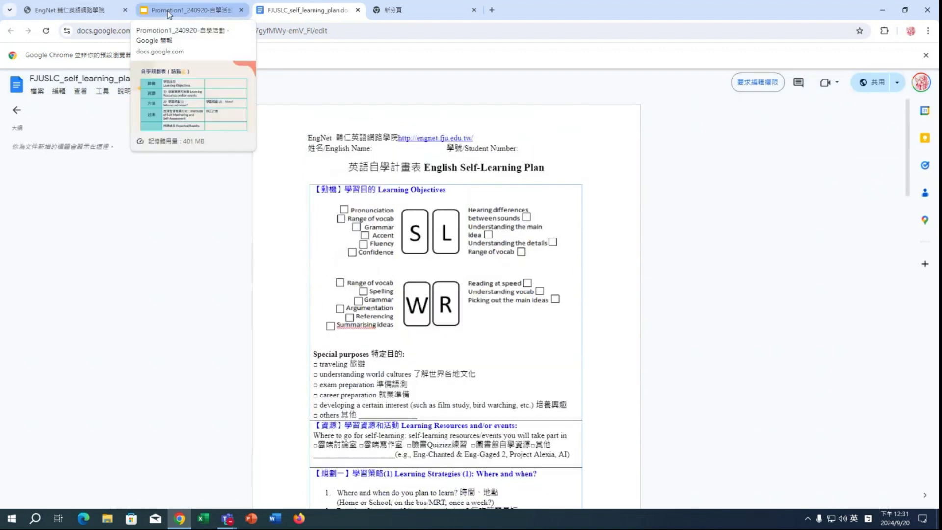
# Switch back to the Promotion1 presentation and advance to the EngNet 結構 slide
pyautogui.click(168, 14)
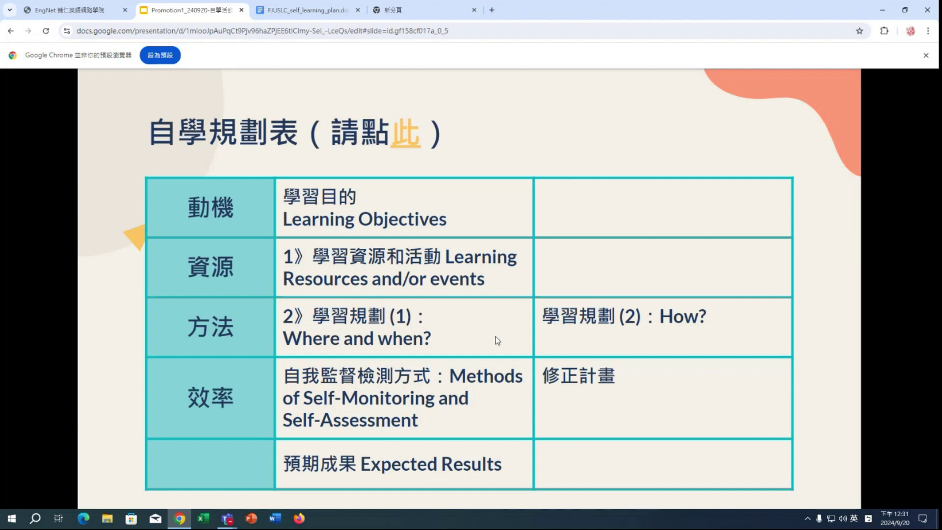
pyautogui.press('Right')
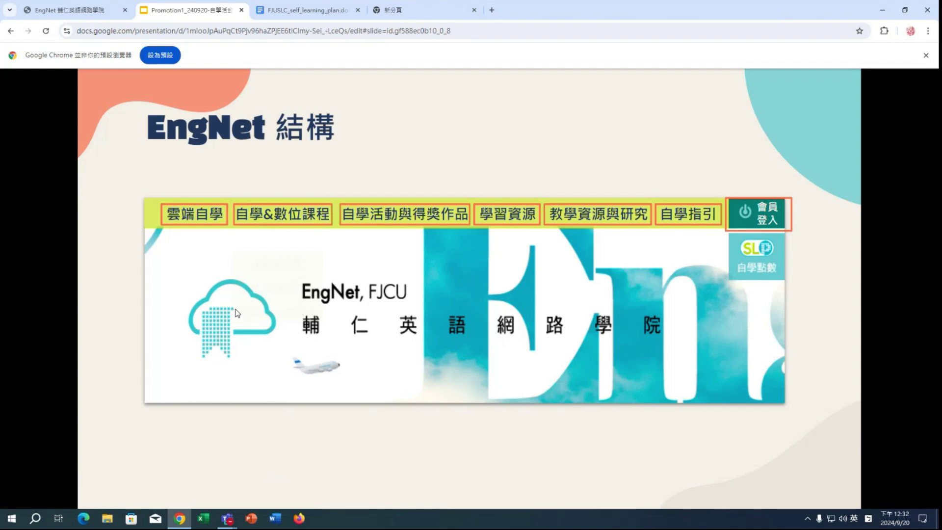
# Step through the EngNet banner and annotated homepage slides
pyautogui.press('Right')
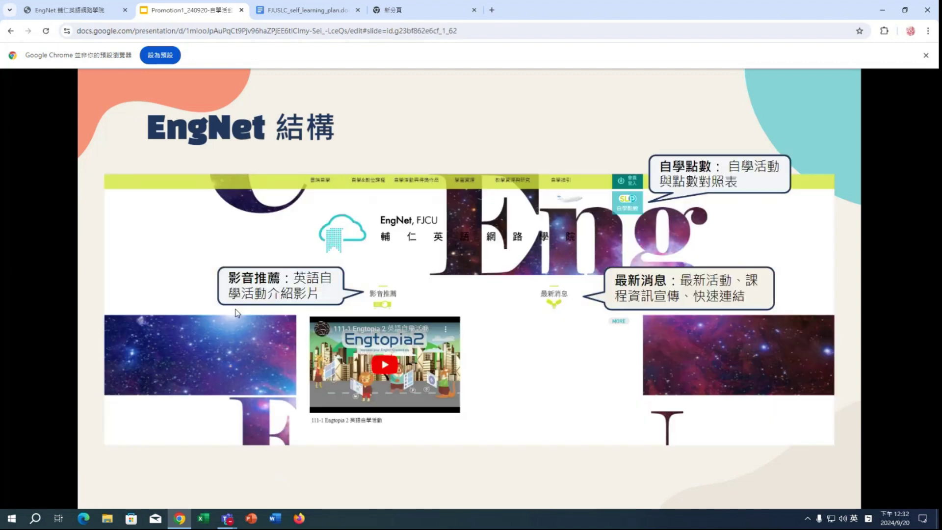
pyautogui.press('Right')
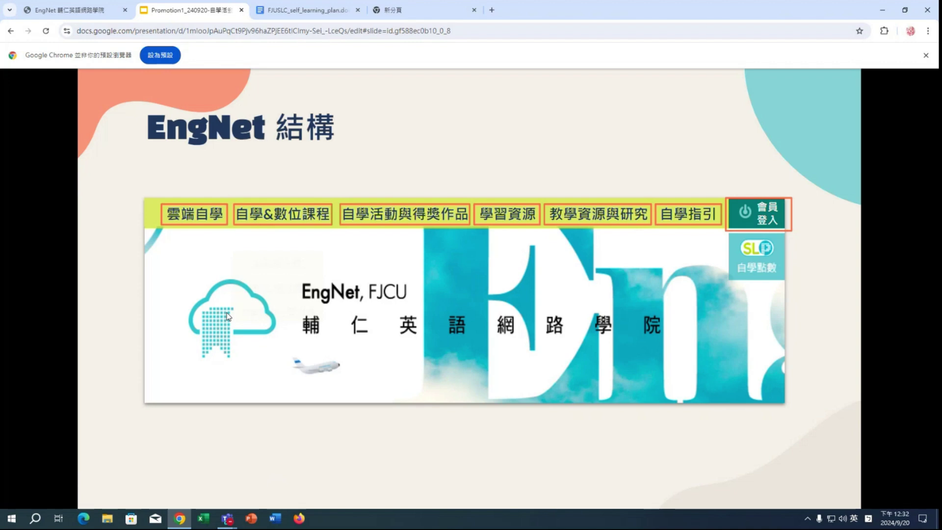
pyautogui.press('Right')
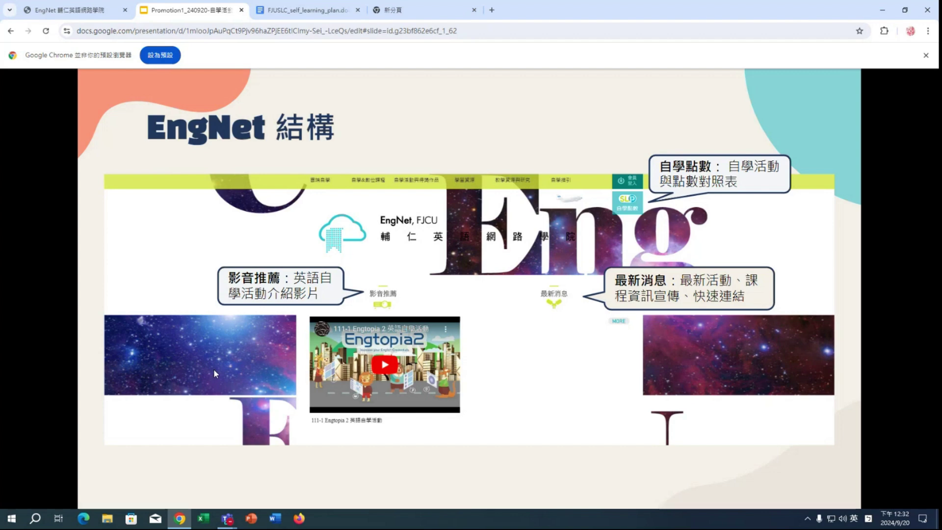
pyautogui.click(214, 371)
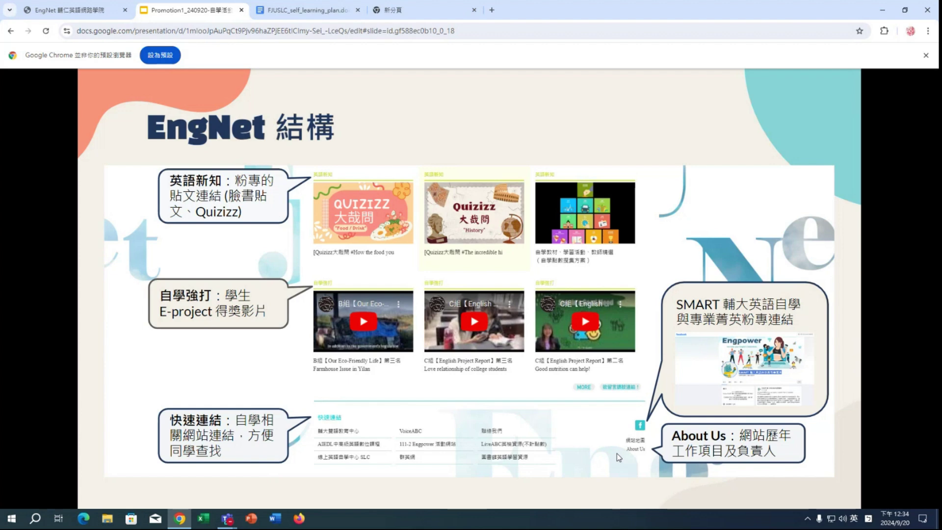
# Advance through the All about SL slide to the interactive learning slide on tutors and courses
pyautogui.press('Right')
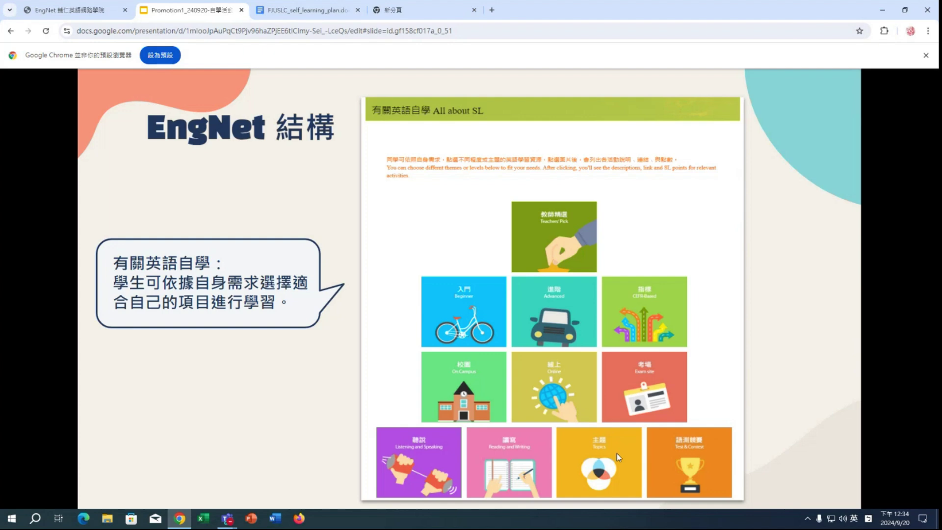
pyautogui.press('Right')
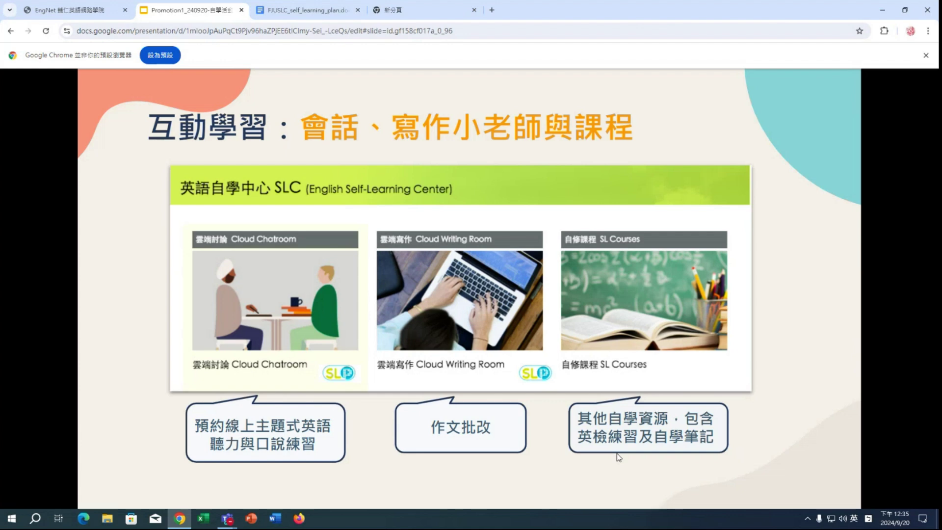
# Move past the 自學小老師 slide to the 輔仁英語網路學院——自學點數 section title slide, briefly revisiting the tutors slide
pyautogui.press('Right')
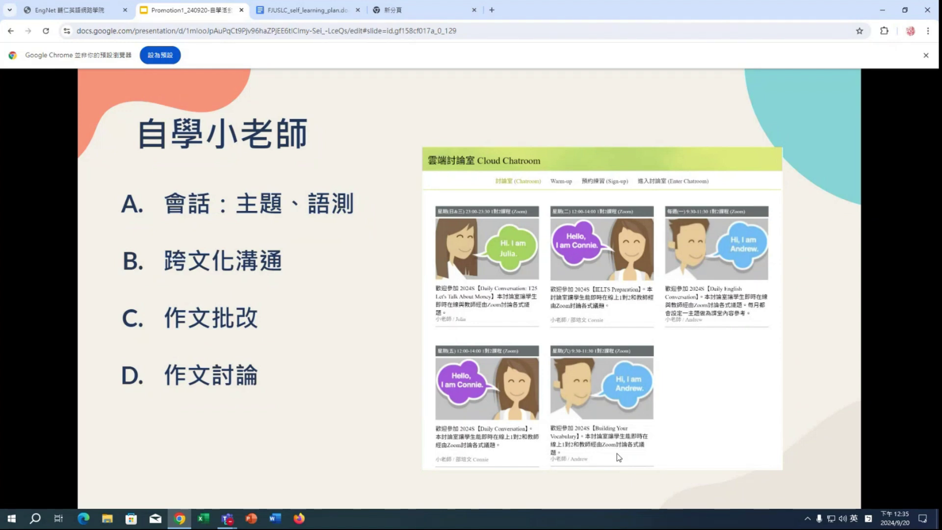
pyautogui.press('Right')
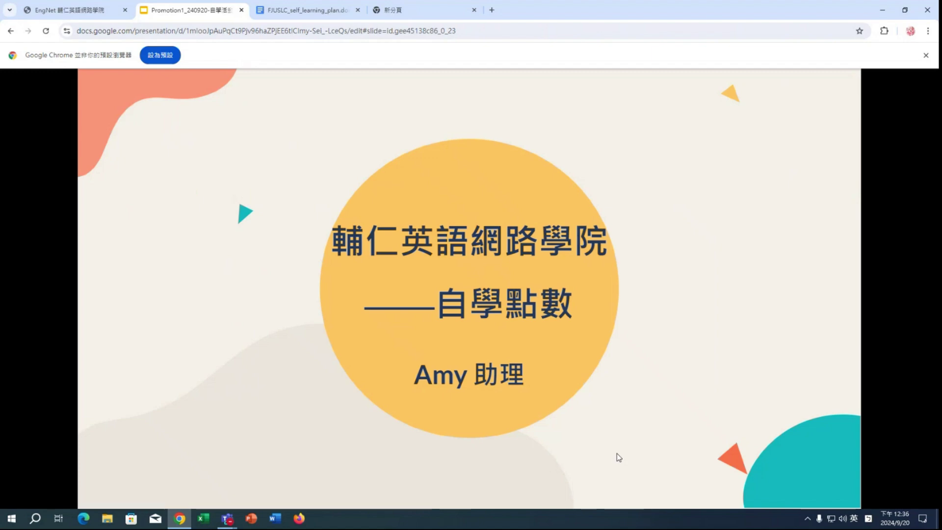
pyautogui.press('Left')
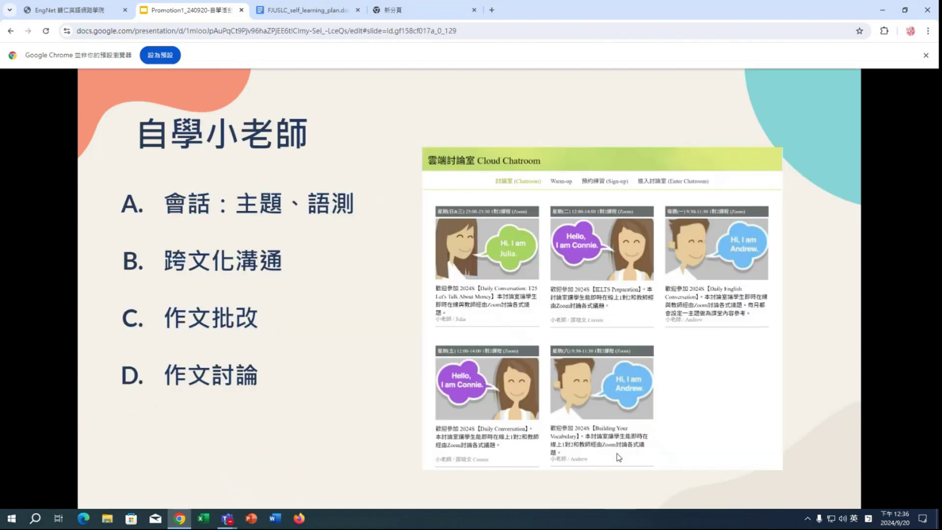
pyautogui.press('Right')
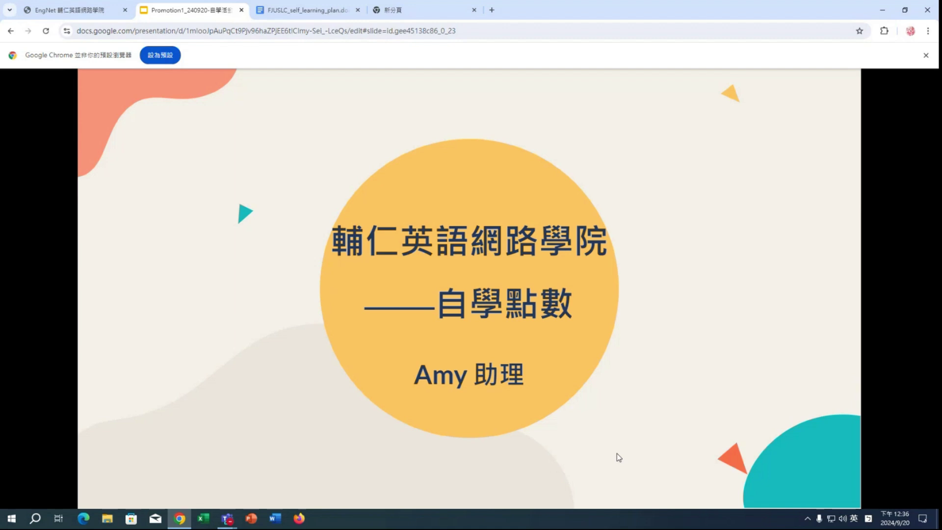
# Advance through the 自學點數 and activities-points comparison slides, then bring up the EngNet homepage tab
pyautogui.click(564, 357)
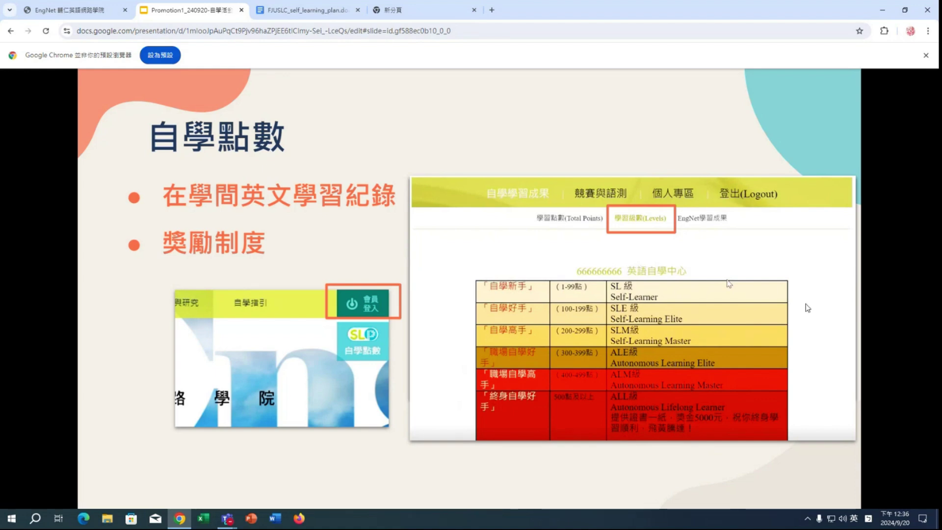
pyautogui.click(554, 293)
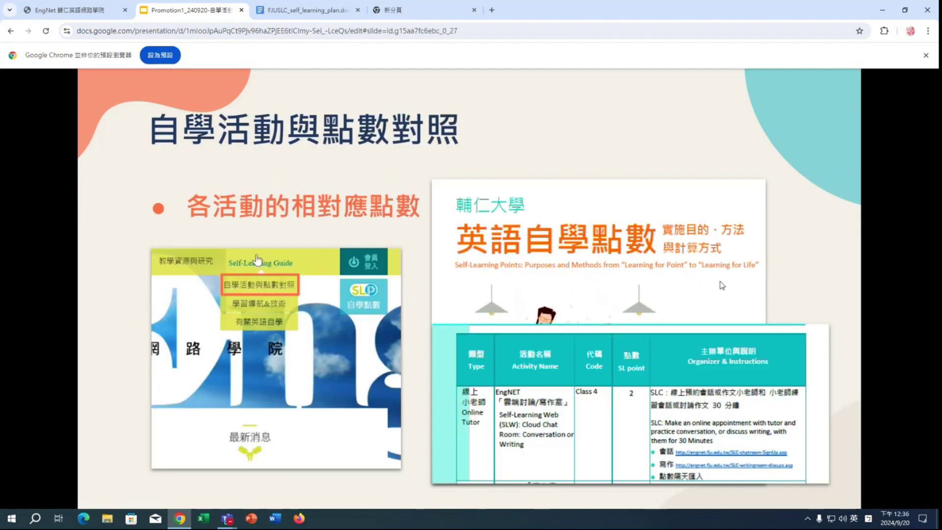
pyautogui.click(56, 14)
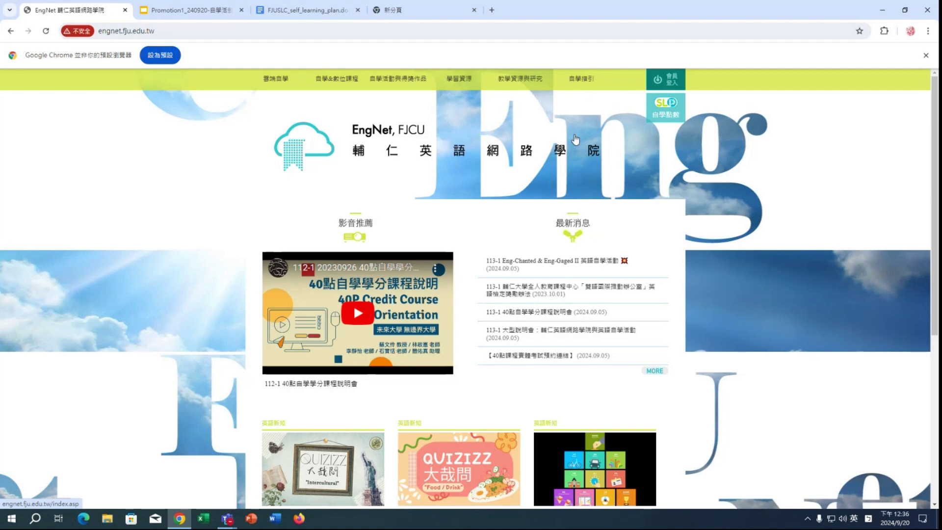
# Log in via 會員登入 with 個別申請, entering account, password and captcha to reach the 26-point level page
pyautogui.click(665, 89)
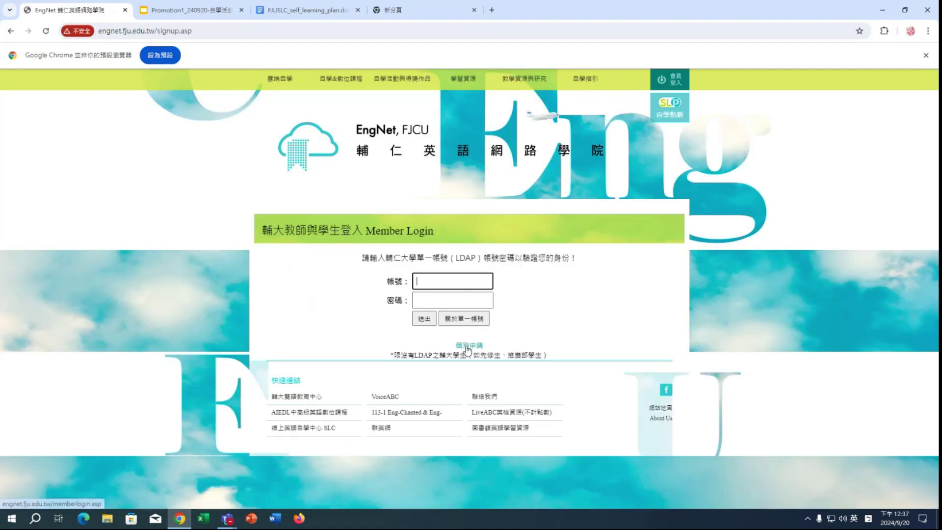
pyautogui.click(468, 347)
pyautogui.click(440, 269)
pyautogui.write('s')
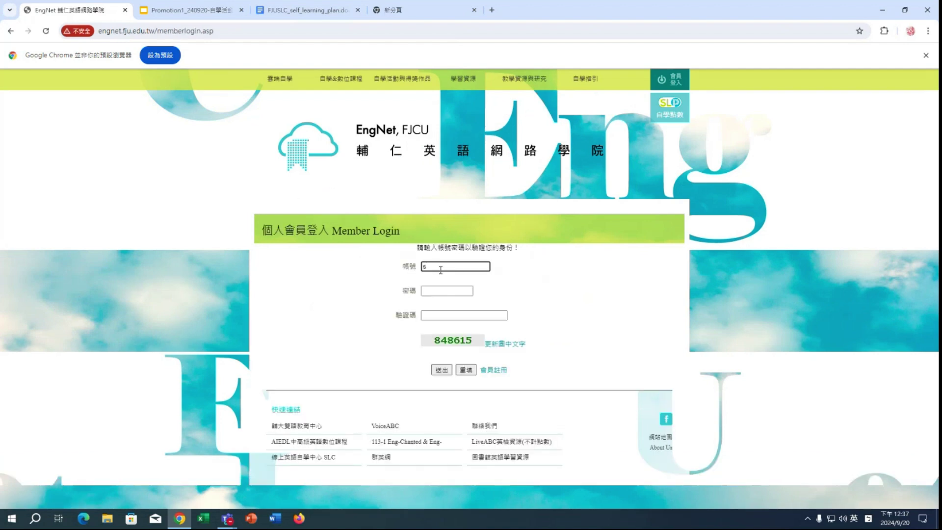
pyautogui.press('BackSpace')
pyautogui.write('ju')
pyautogui.write('slc')
pyautogui.click(444, 290)
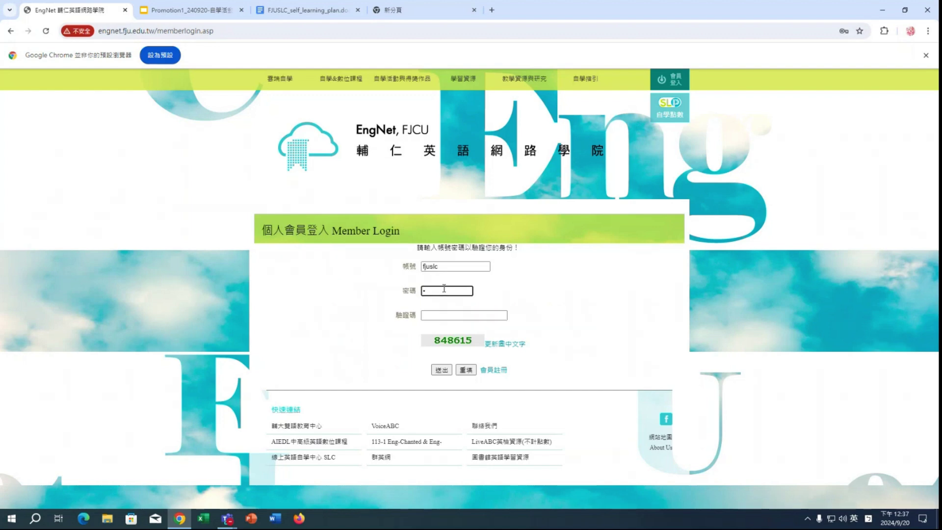
pyautogui.write('••••••')
pyautogui.click(500, 315)
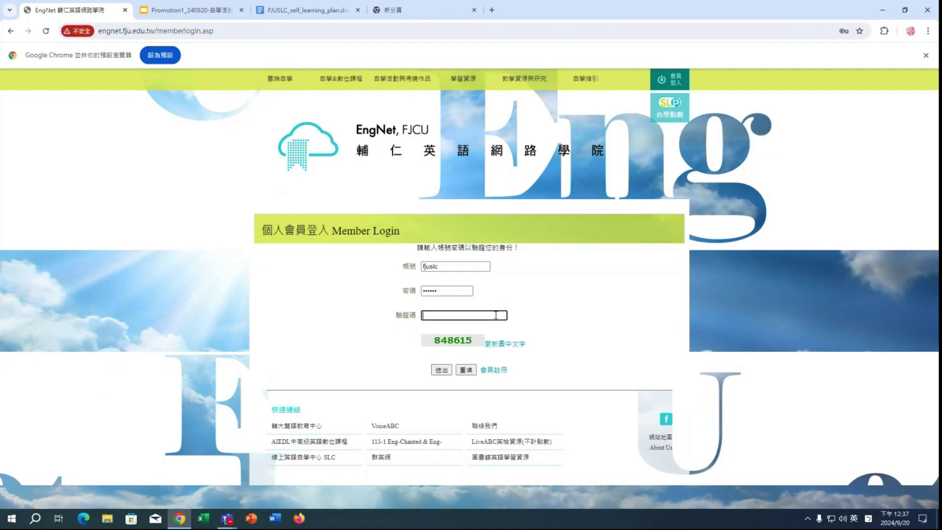
pyautogui.write('848615')
pyautogui.press('Return')
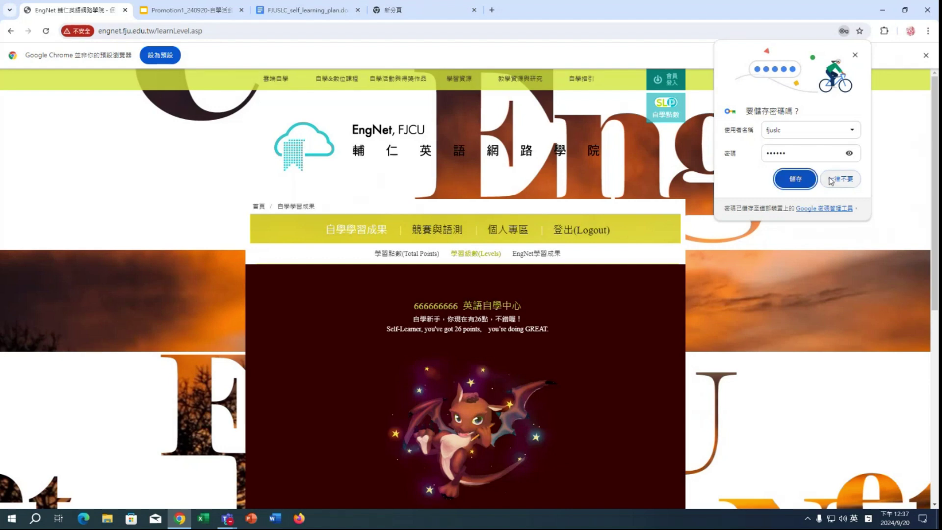
# Dismiss the save-password prompt, highlight the 你現在有26點 score text and go to 個人專區
pyautogui.click(338, 243)
pyautogui.scroll(-1, 338, 243)
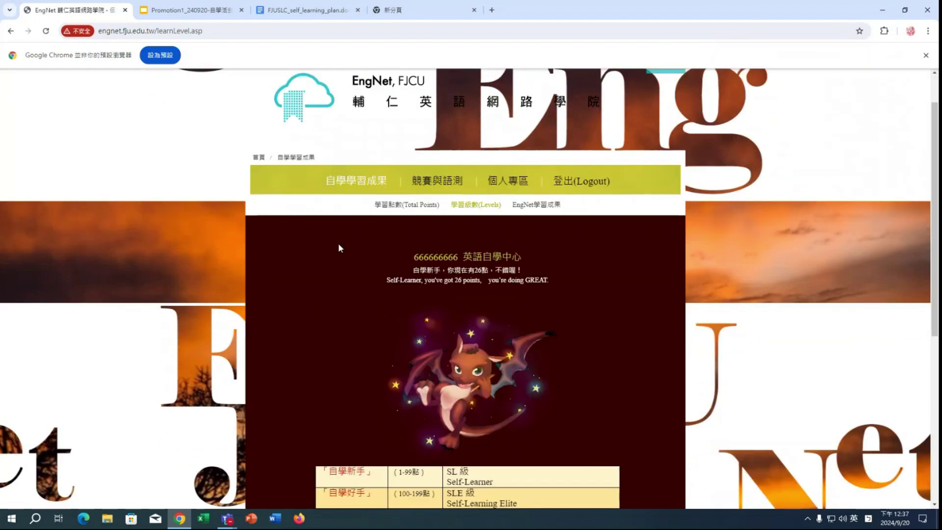
pyautogui.scroll(-1, 339, 236)
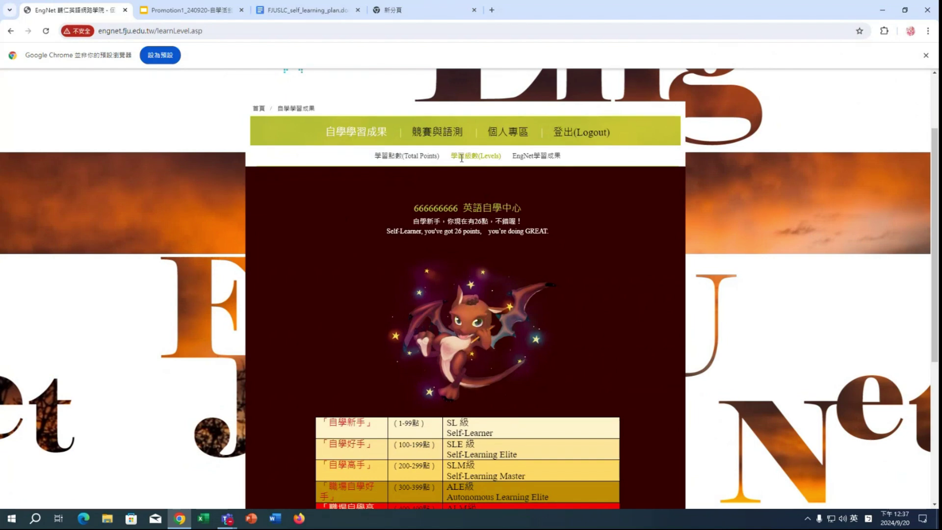
pyautogui.scroll(-1, 458, 225)
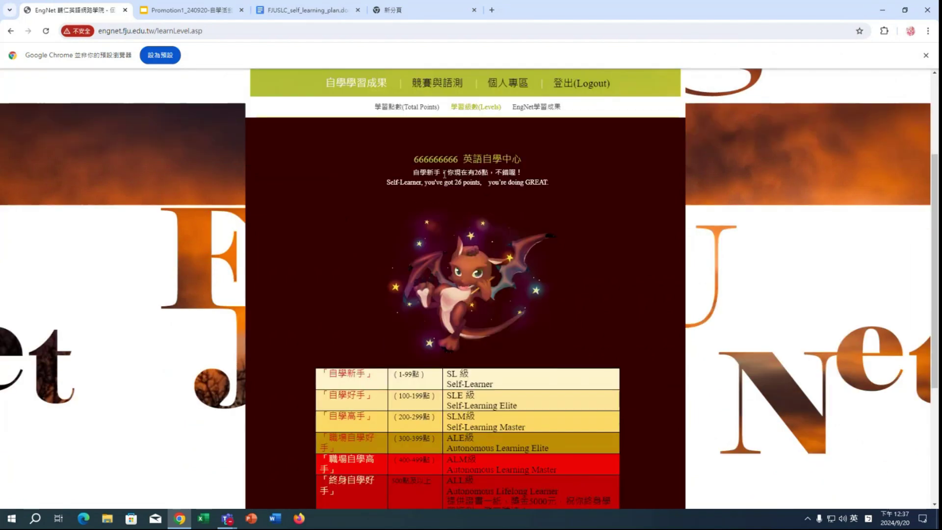
pyautogui.moveTo(449, 173); pyautogui.dragTo(476, 174)
pyautogui.scroll(-3, 472, 265)
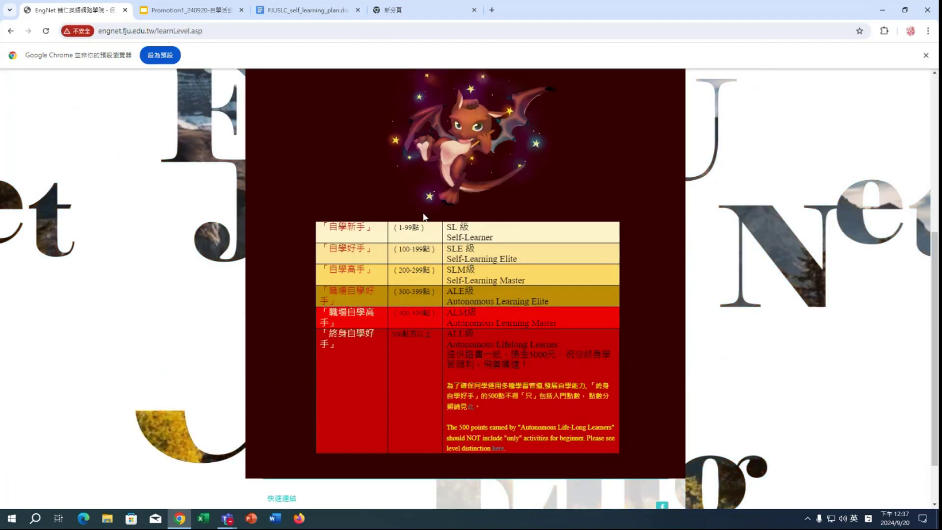
pyautogui.scroll(1, 463, 239)
pyautogui.scroll(2, 463, 237)
pyautogui.scroll(1, 478, 199)
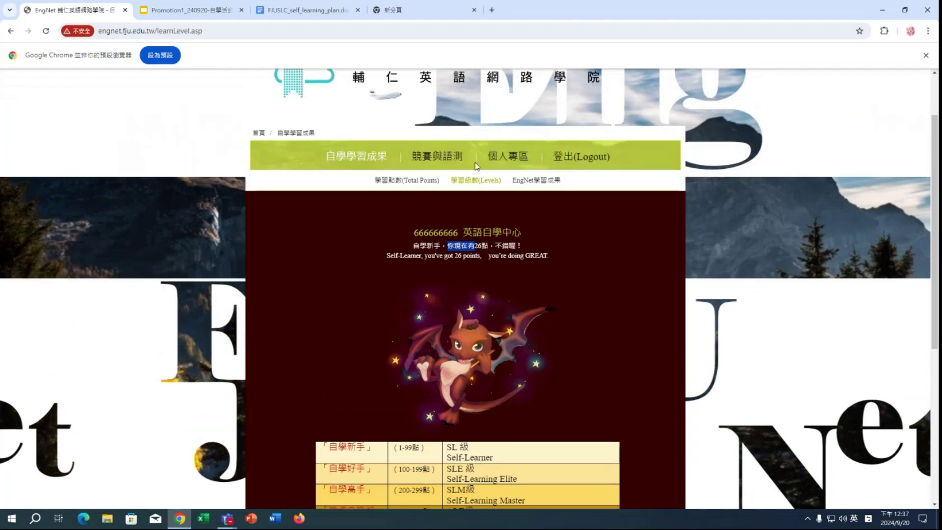
pyautogui.scroll(1, 497, 159)
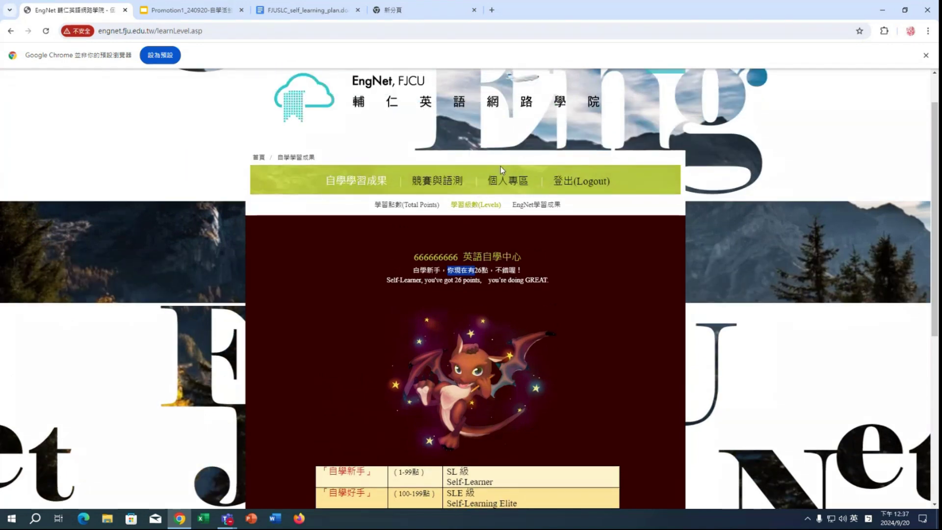
pyautogui.click(502, 176)
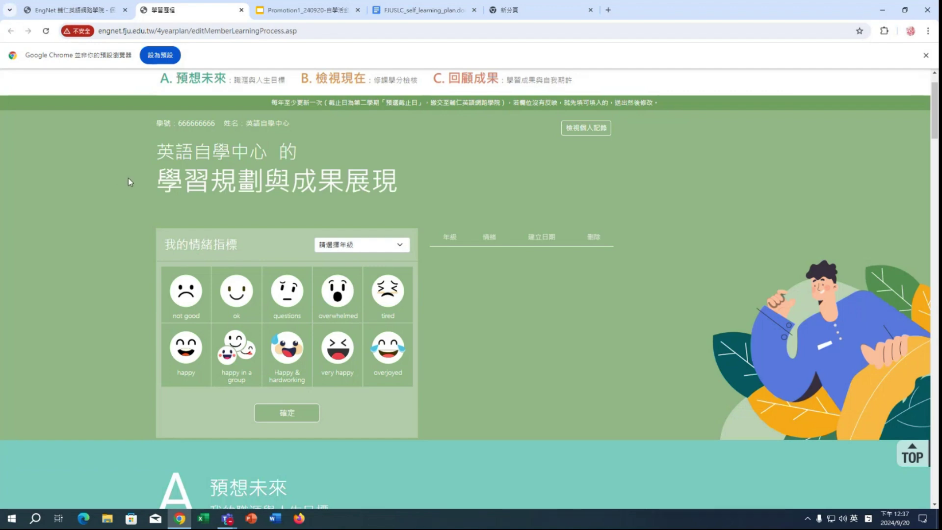
pyautogui.scroll(-1, 128, 177)
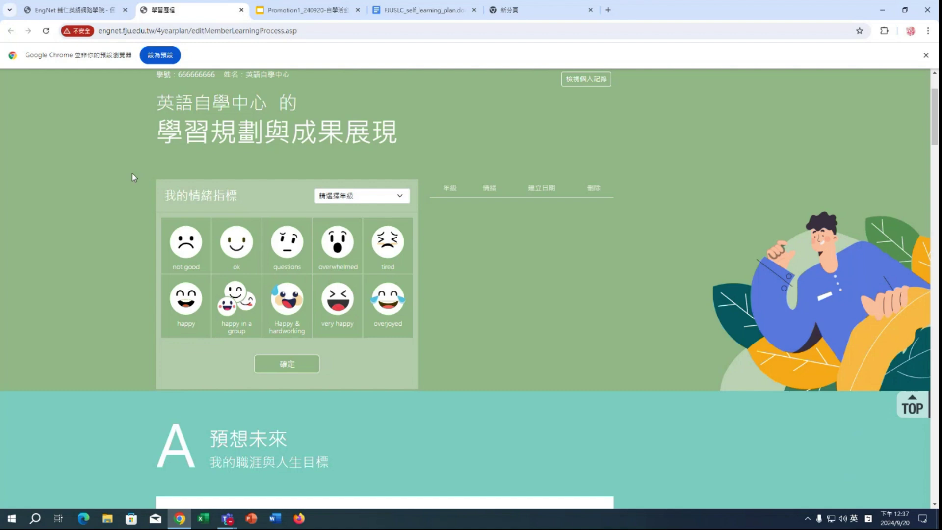
pyautogui.scroll(-3, 131, 171)
pyautogui.scroll(-2, 131, 172)
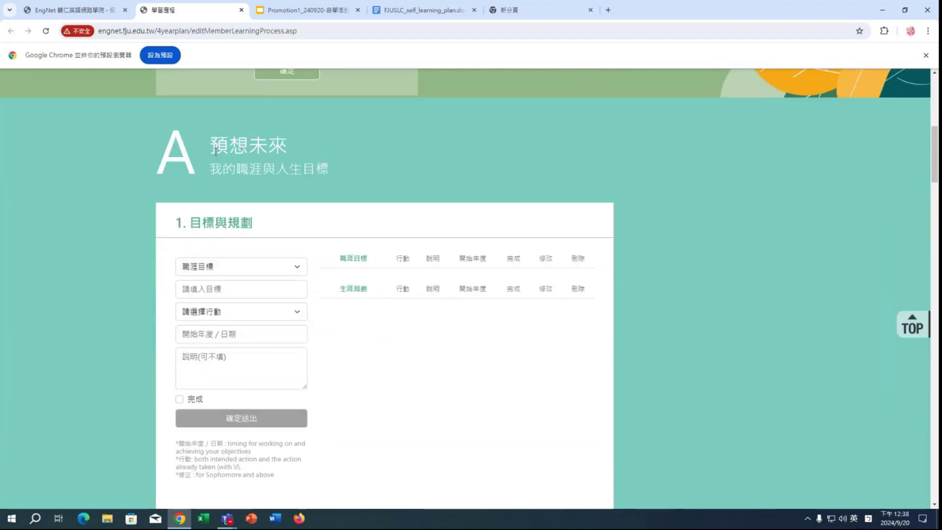
# Highlight part of the 預想未來 heading while reviewing the learning plan record sections
pyautogui.moveTo(211, 147); pyautogui.dragTo(268, 147)
pyautogui.scroll(-3, 249, 170)
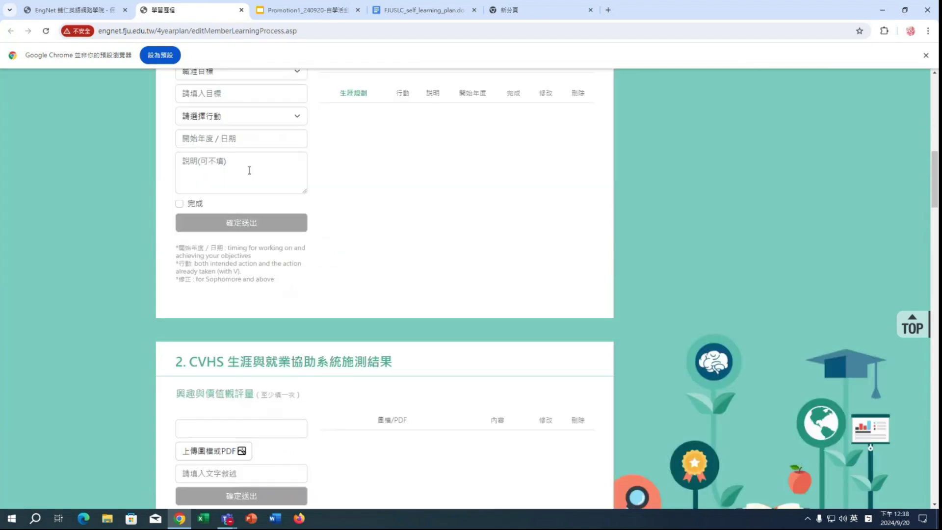
pyautogui.scroll(-2, 112, 214)
pyautogui.scroll(-2, 112, 215)
pyautogui.scroll(-1, 112, 217)
pyautogui.scroll(1, 112, 216)
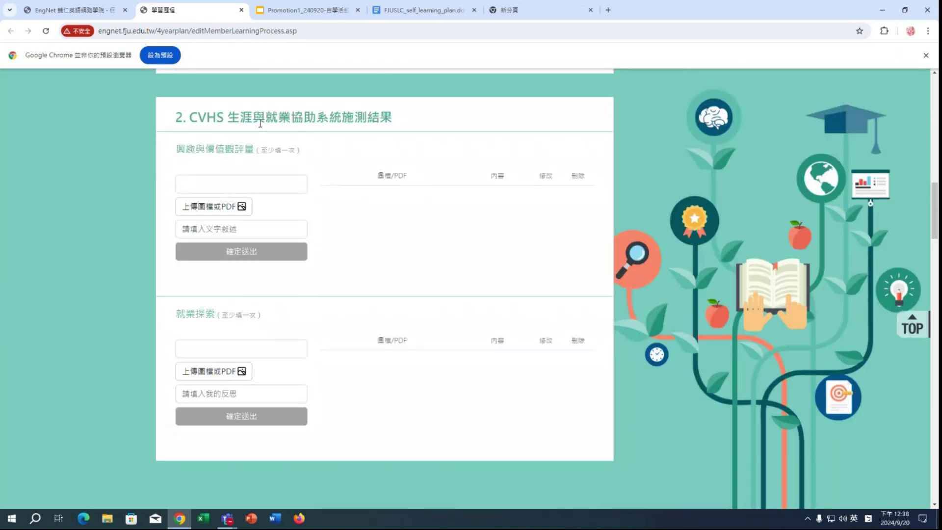
pyautogui.scroll(-3, 129, 175)
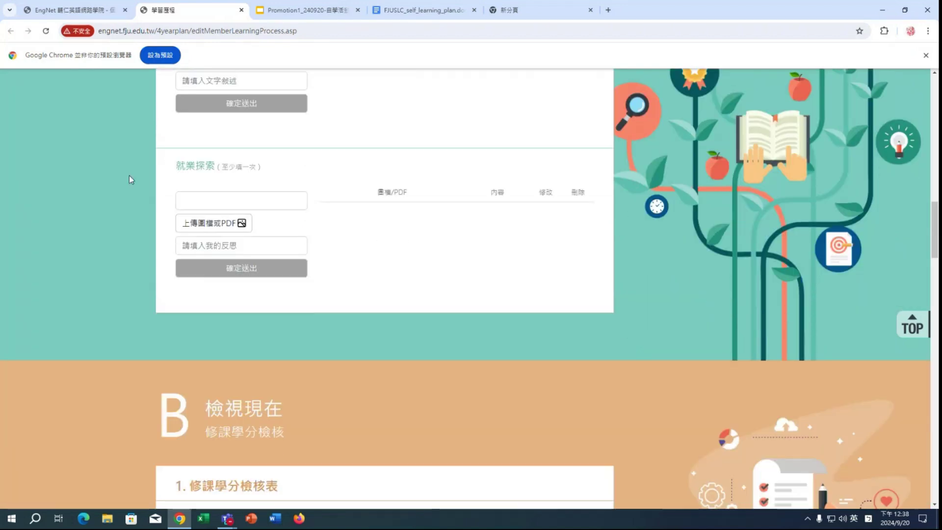
pyautogui.scroll(-2, 129, 179)
pyautogui.scroll(-2, 129, 179)
pyautogui.scroll(-1, 129, 179)
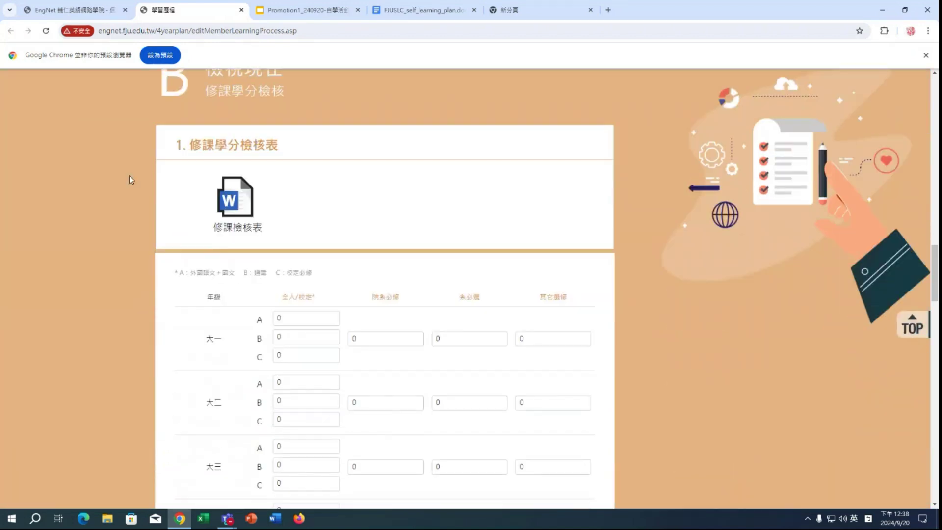
pyautogui.scroll(-2, 129, 179)
pyautogui.scroll(1, 129, 179)
pyautogui.scroll(1, 129, 179)
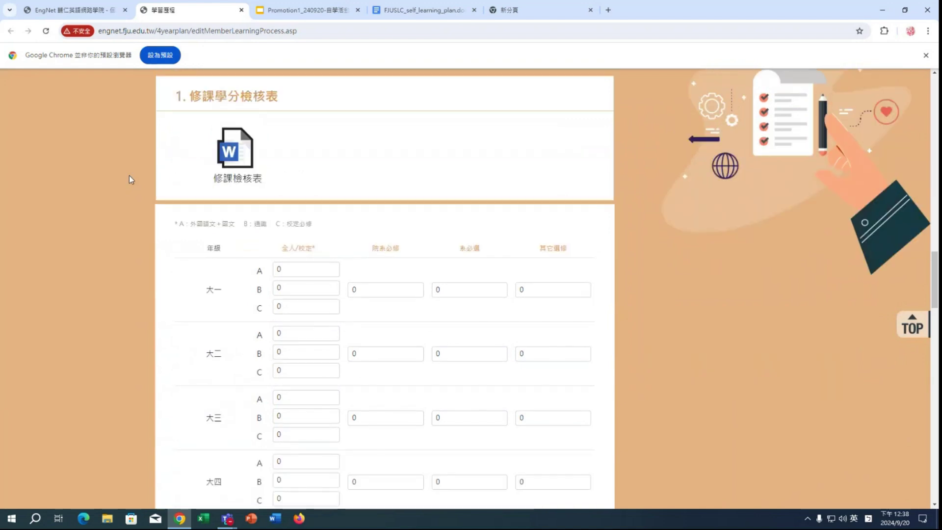
pyautogui.scroll(-1, 129, 179)
pyautogui.scroll(-4, 128, 179)
pyautogui.scroll(-2, 129, 178)
pyautogui.scroll(-2, 129, 178)
pyautogui.scroll(-2, 129, 175)
pyautogui.scroll(-1, 129, 175)
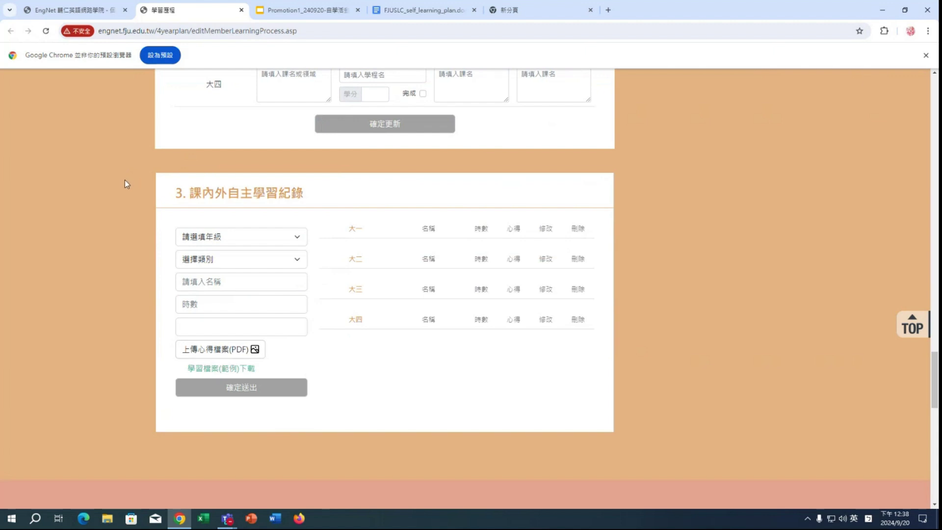
pyautogui.scroll(-2, 147, 260)
pyautogui.scroll(-1, 148, 261)
pyautogui.scroll(-3, 147, 261)
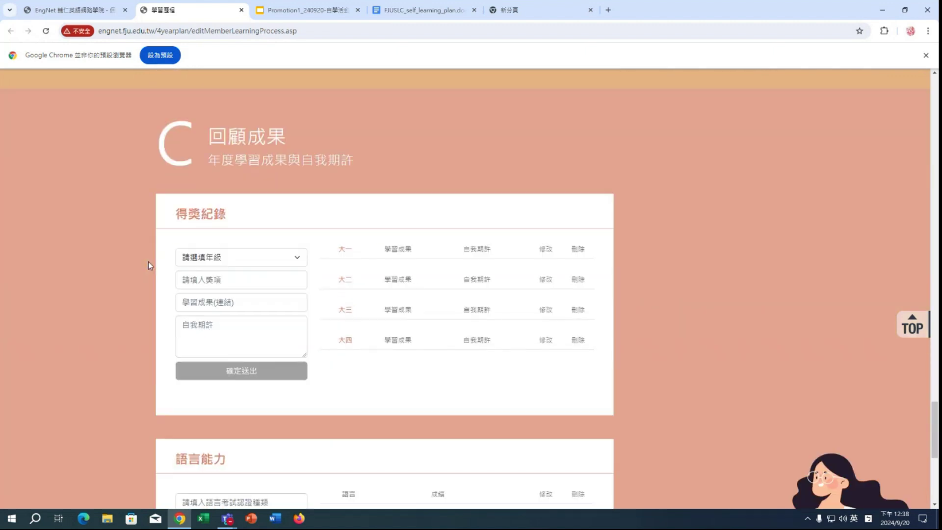
pyautogui.scroll(-4, 148, 261)
pyautogui.scroll(1, 148, 261)
pyautogui.scroll(-1, 148, 261)
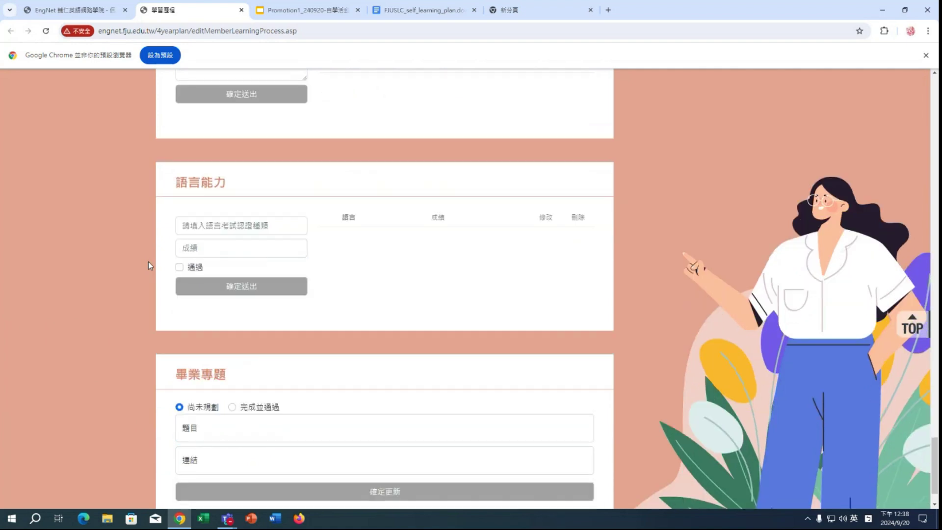
pyautogui.scroll(-1, 148, 262)
pyautogui.scroll(1, 148, 262)
pyautogui.scroll(1, 148, 261)
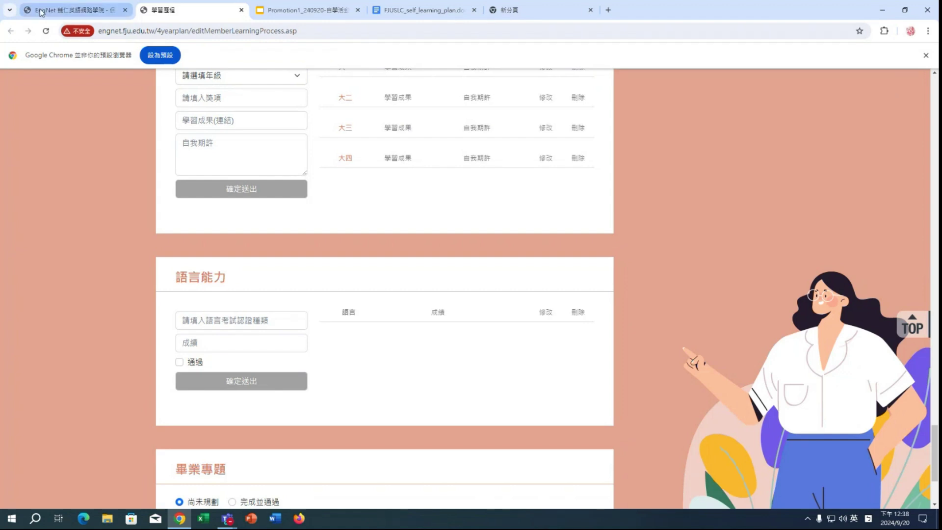
# Return to the main EngNet tab and choose Self-learning Points under 自學指引
pyautogui.click(74, 9)
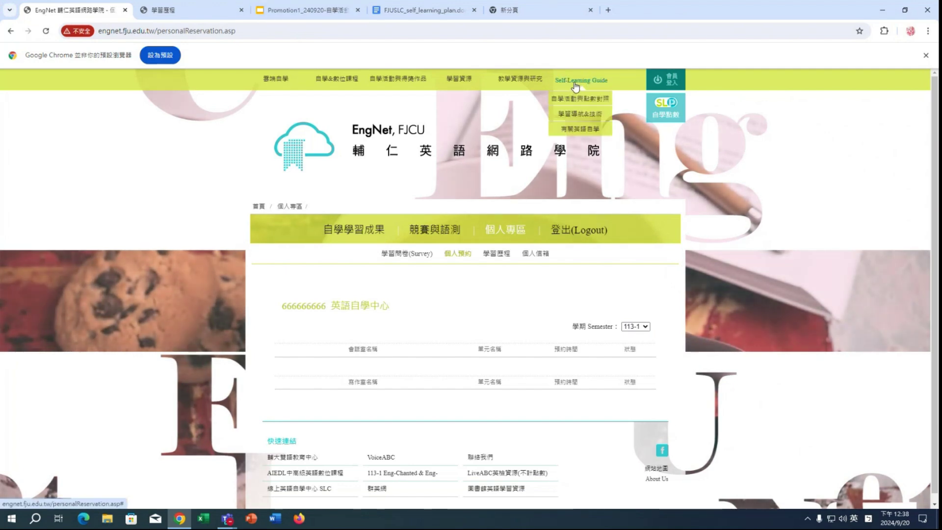
pyautogui.moveTo(581, 79)
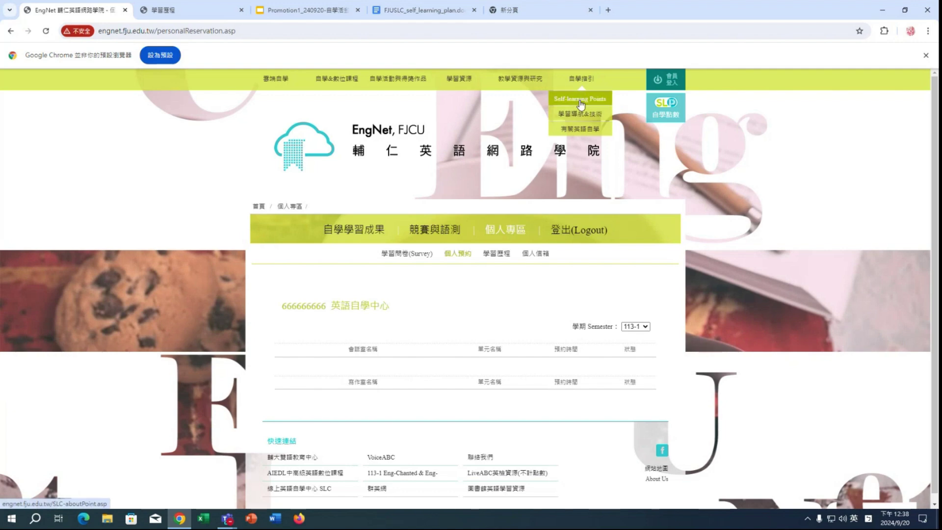
pyautogui.click(581, 102)
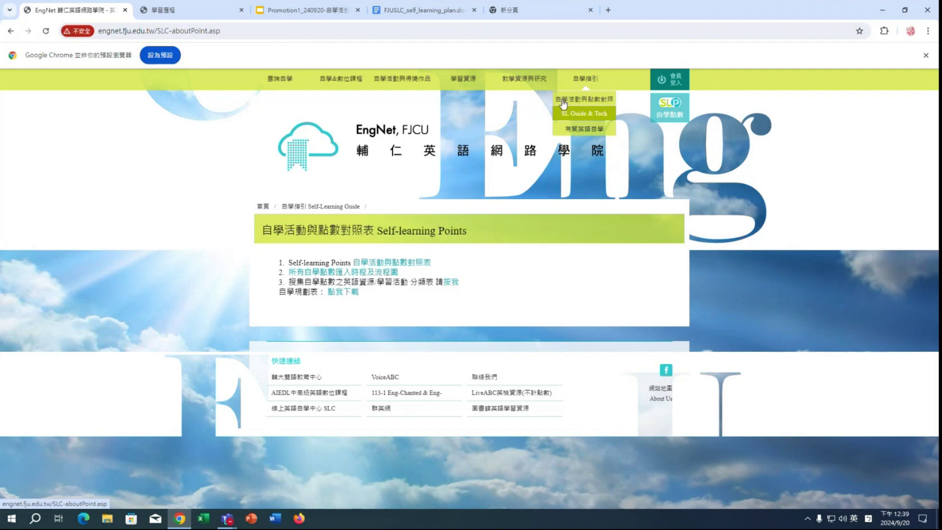
# Open the SL Guide & Tech page from the 自學指引 menu
pyautogui.click(571, 118)
pyautogui.scroll(-1, 405, 190)
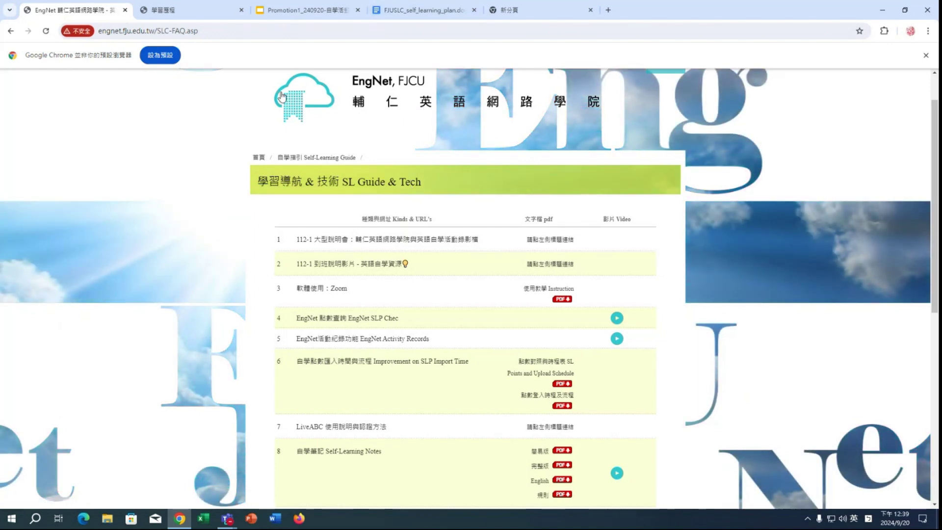
pyautogui.scroll(1, 282, 97)
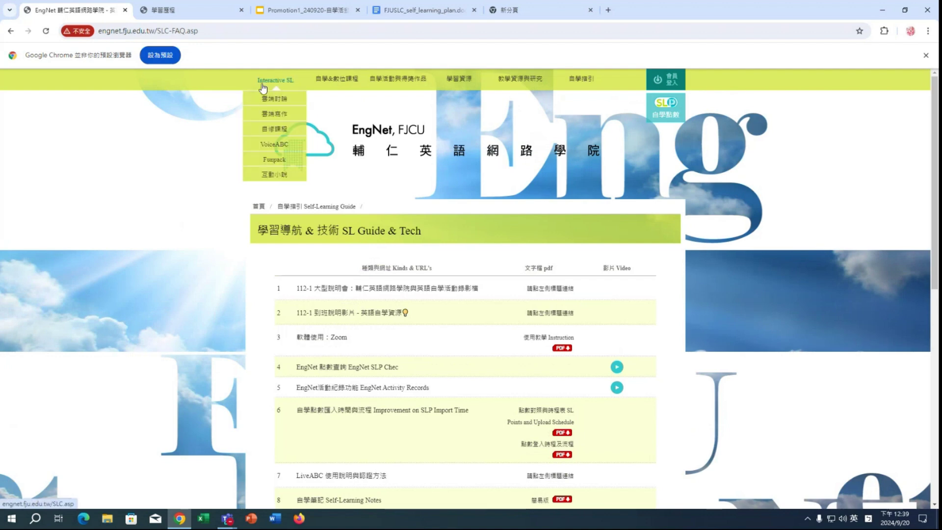
# Switch to the Promotion1 presentation and step back to the 輔仁英語網路學院——資源介紹 title slide
pyautogui.click(302, 11)
pyautogui.press('Left')
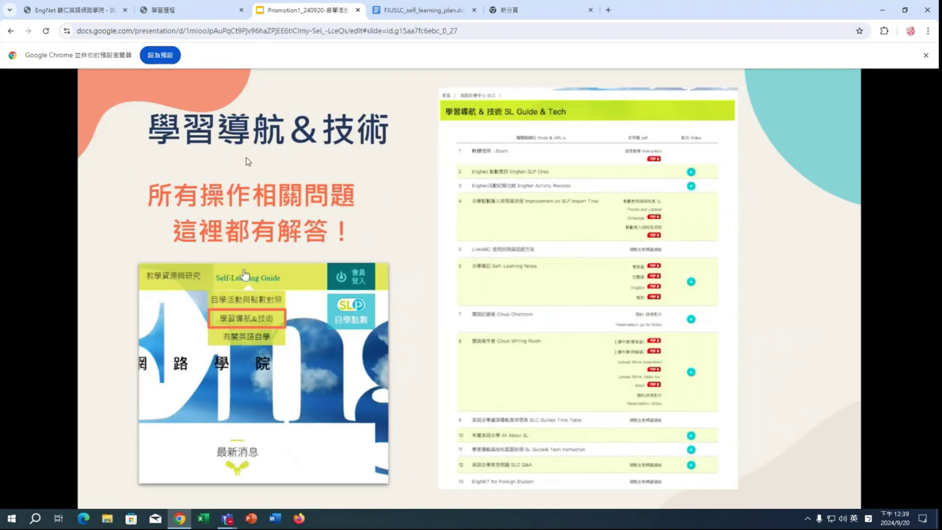
pyautogui.press('Left')
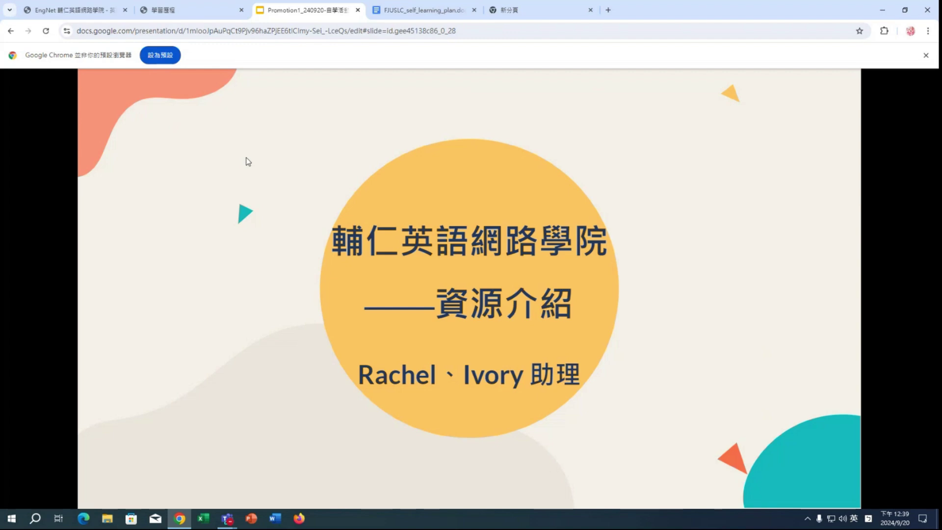
# Advance through the 雲端討論室, IELTS/TOEFL and Daily Conversation slides to the 雲端寫作室 slide
pyautogui.press('Right')
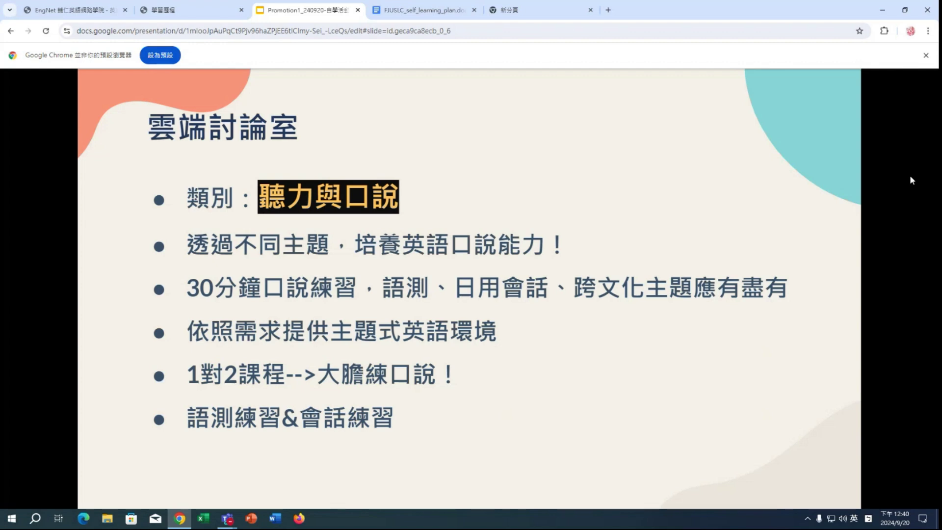
pyautogui.press('Right')
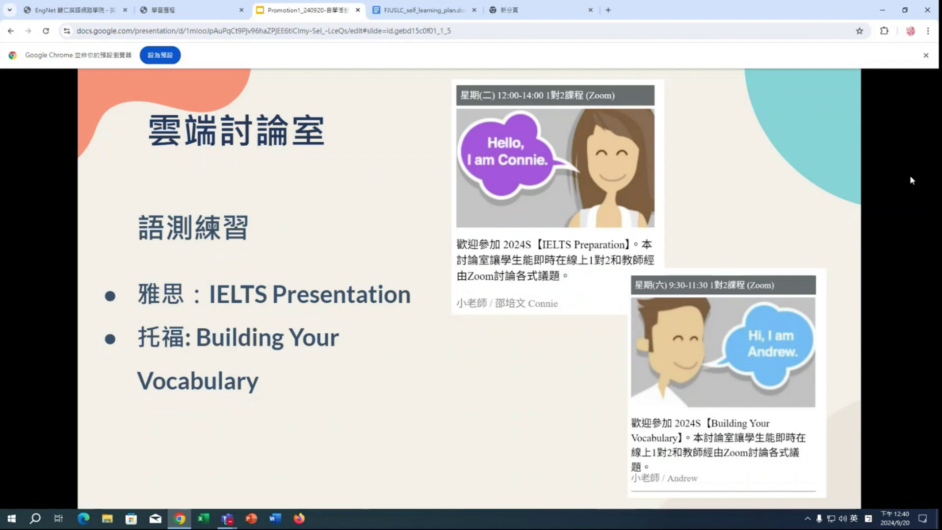
pyautogui.press('Right')
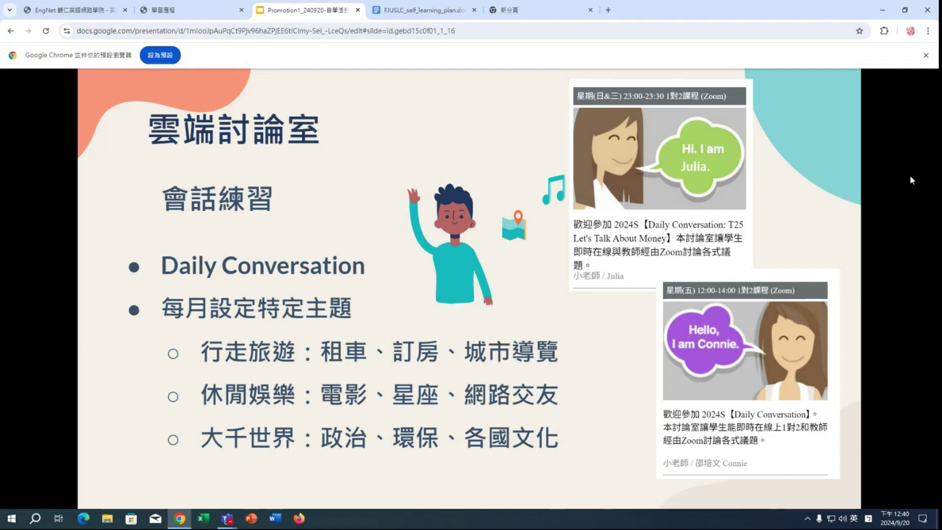
pyautogui.press('Right')
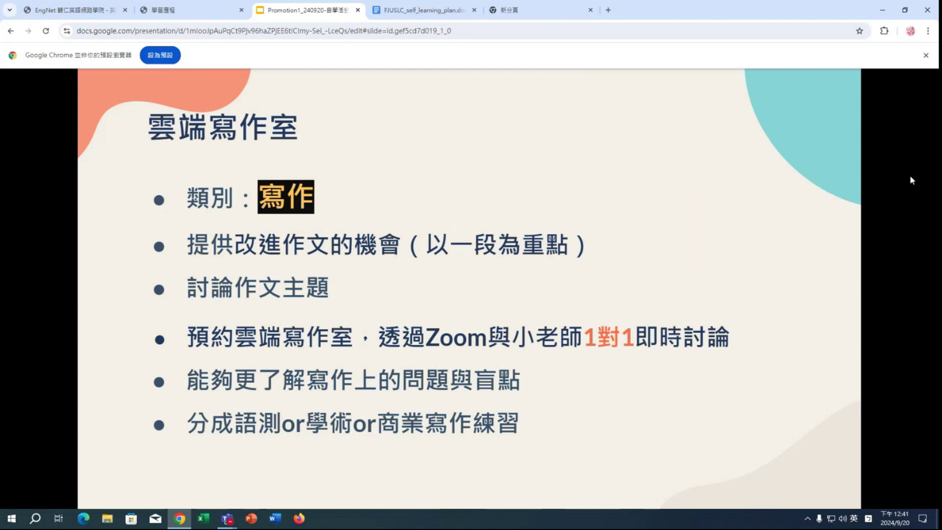
# Advance past the IELTS writing and business letters slide to the 自學筆記 slide
pyautogui.press('Right')
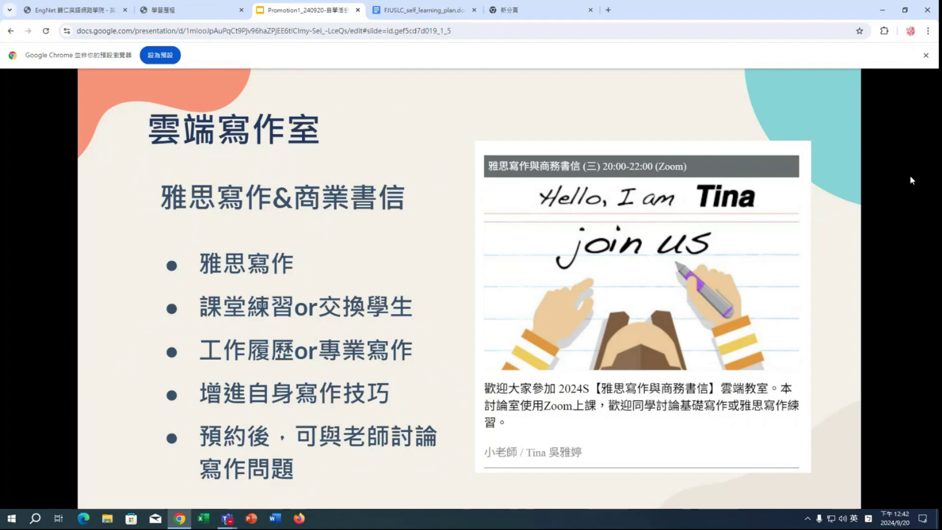
pyautogui.press('Right')
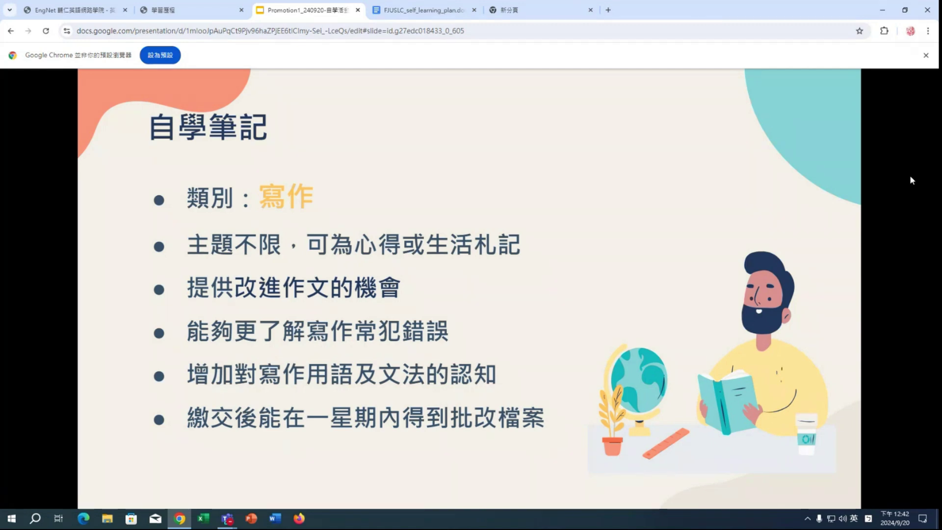
# Advance through the Linggle usage and three-steps slides to the 如何繳交 upload slide
pyautogui.press('Right')
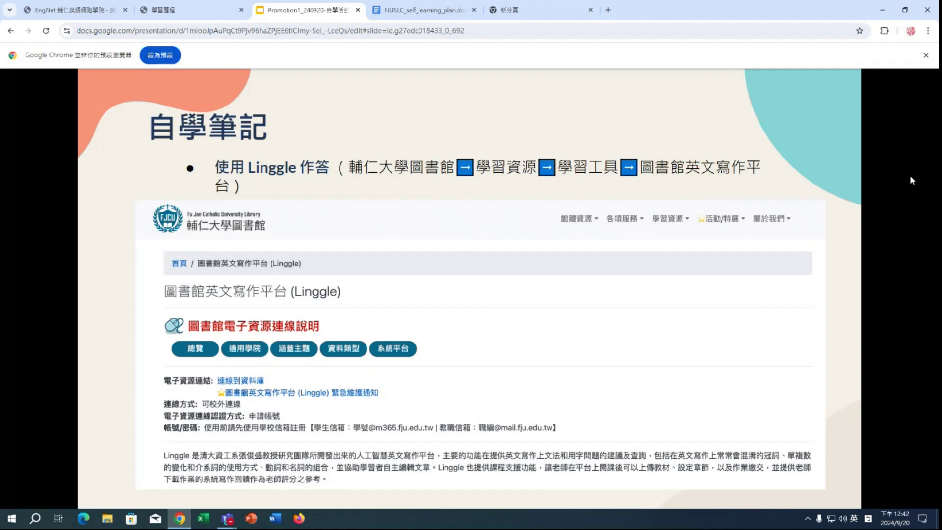
pyautogui.press('Right')
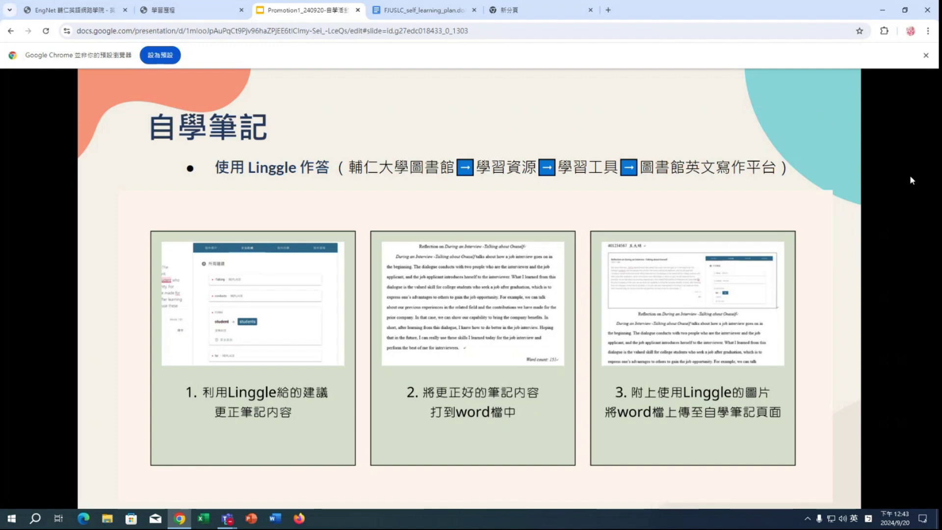
pyautogui.press('Right')
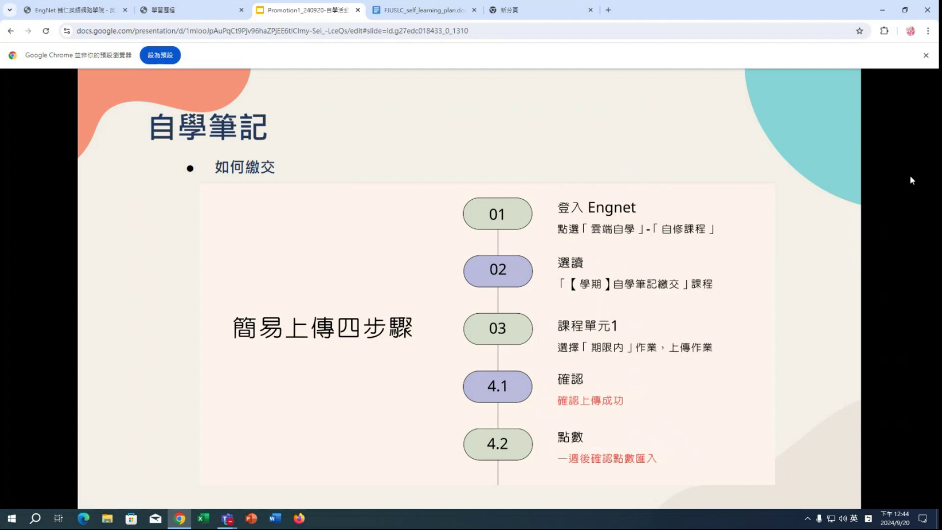
pyautogui.press('Right')
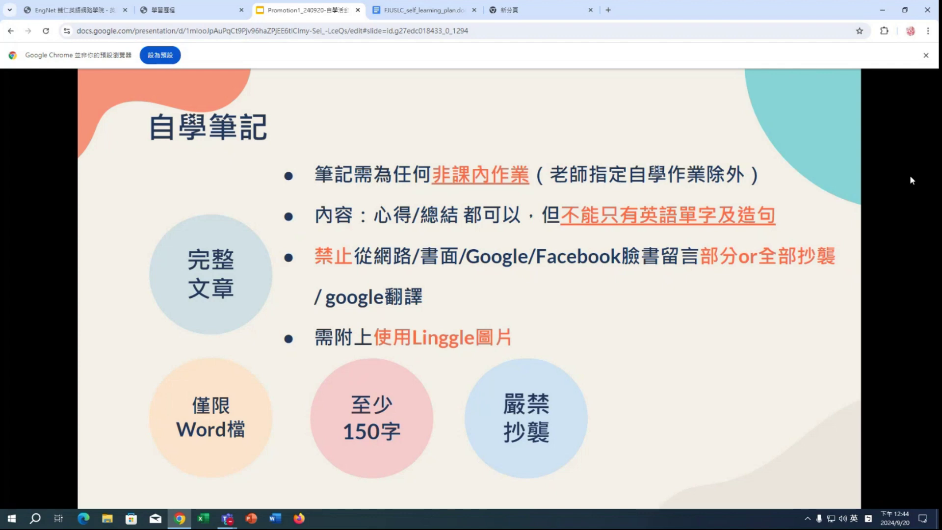
pyautogui.press('Right')
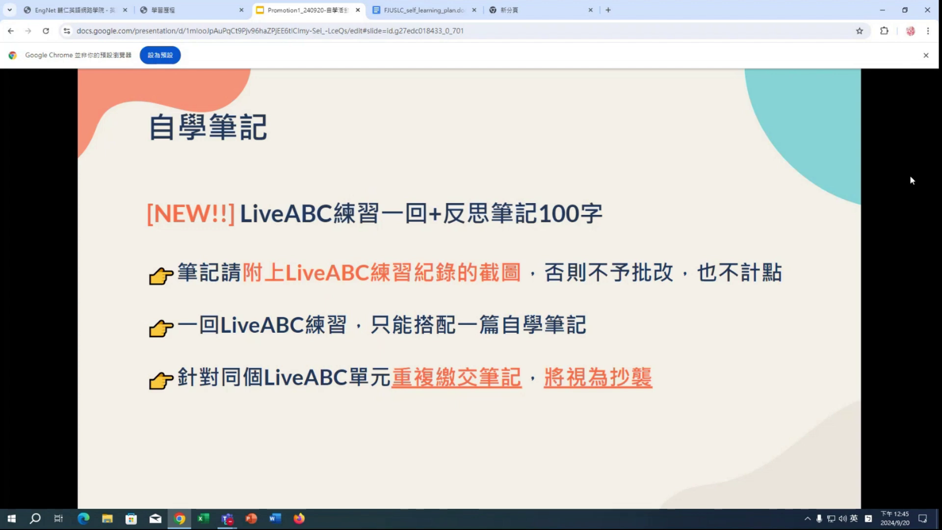
# Advance to the Project Alexia II reading game slide
pyautogui.press('Right')
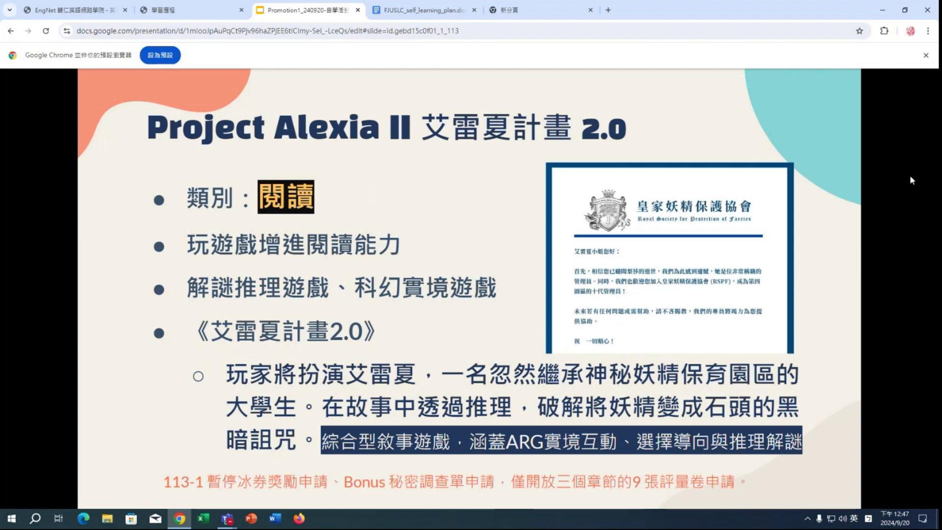
# Advance to the 專業英語 ESP science and engineering resources slide
pyautogui.press('Right')
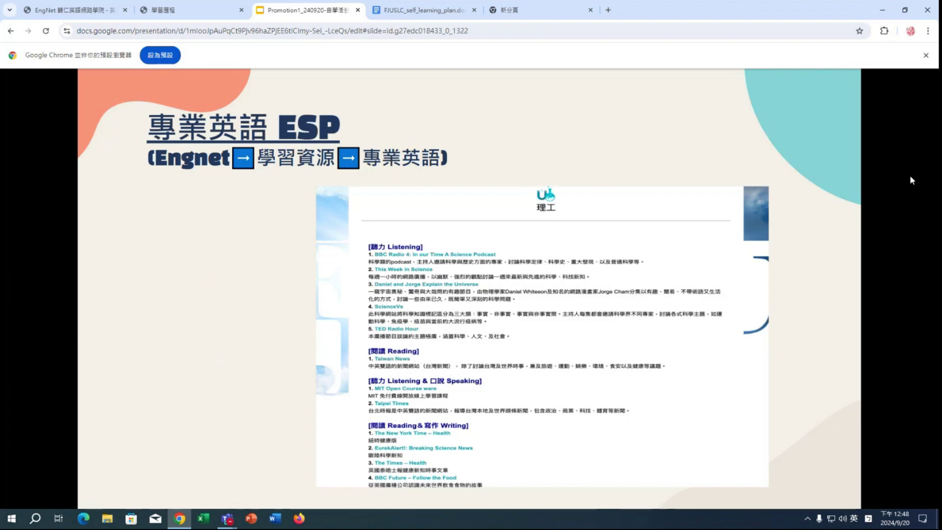
# Advance past the 圖書館電子資料庫 title slide to the library website screenshot slide
pyautogui.press('Right')
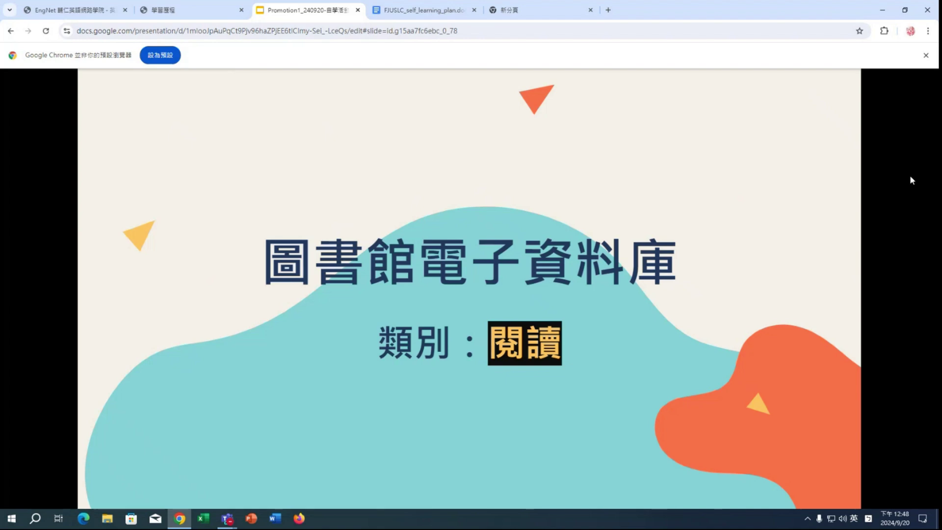
pyautogui.press('Right')
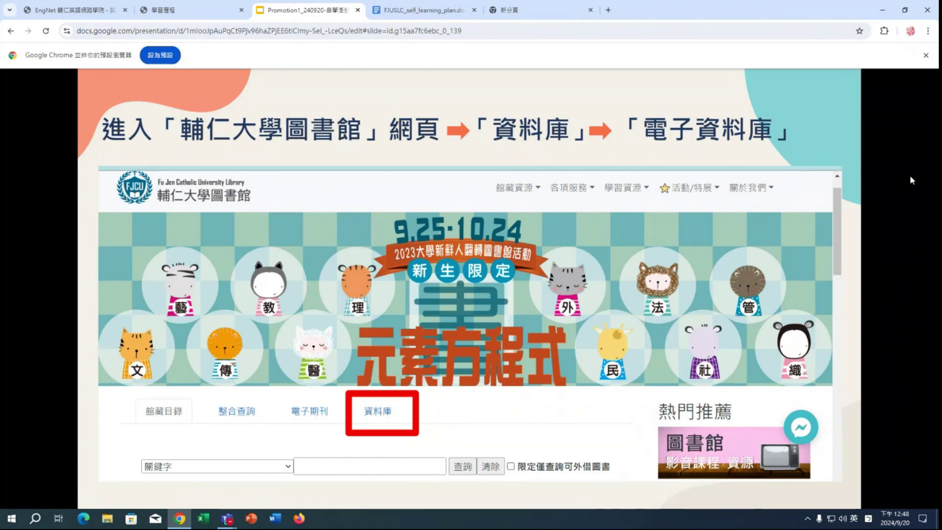
# Advance through the database search, subject filter, resource type and platforms slides to the 最常使用資源 slide
pyautogui.press('Right')
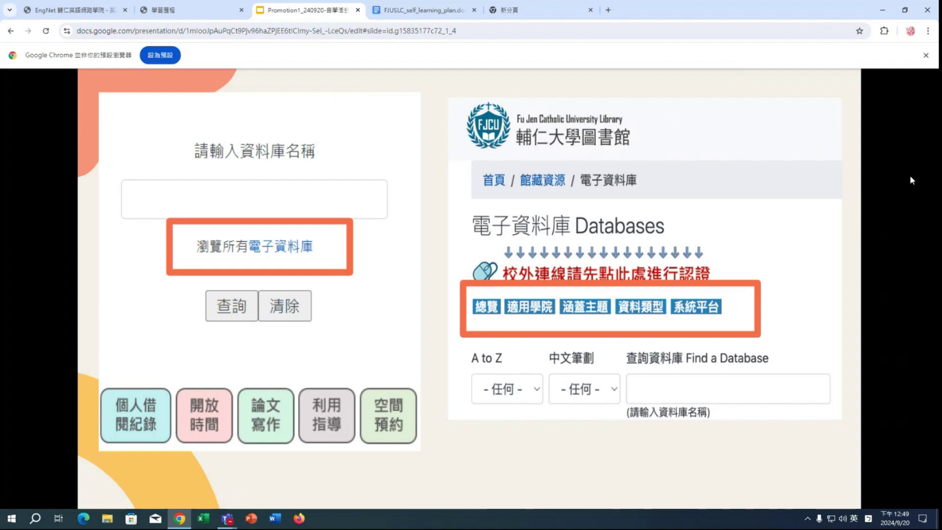
pyautogui.press('Right')
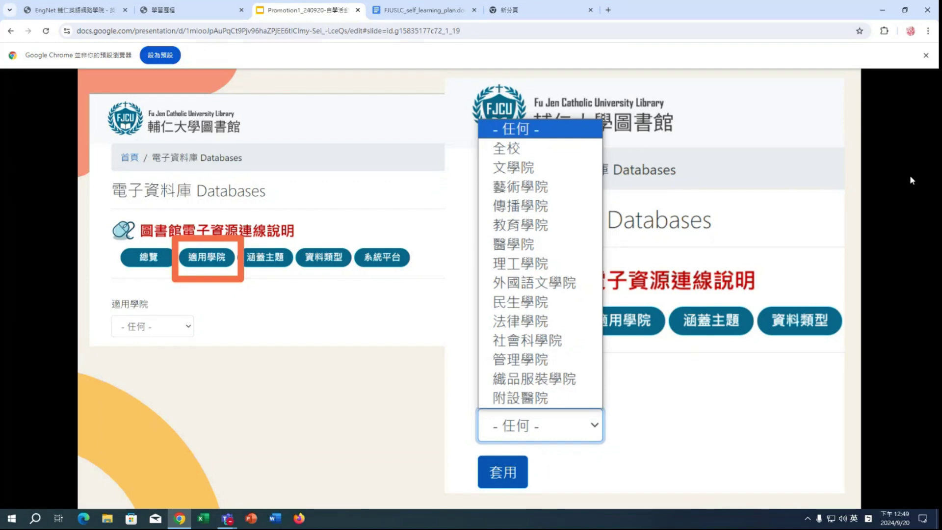
pyautogui.press('Right')
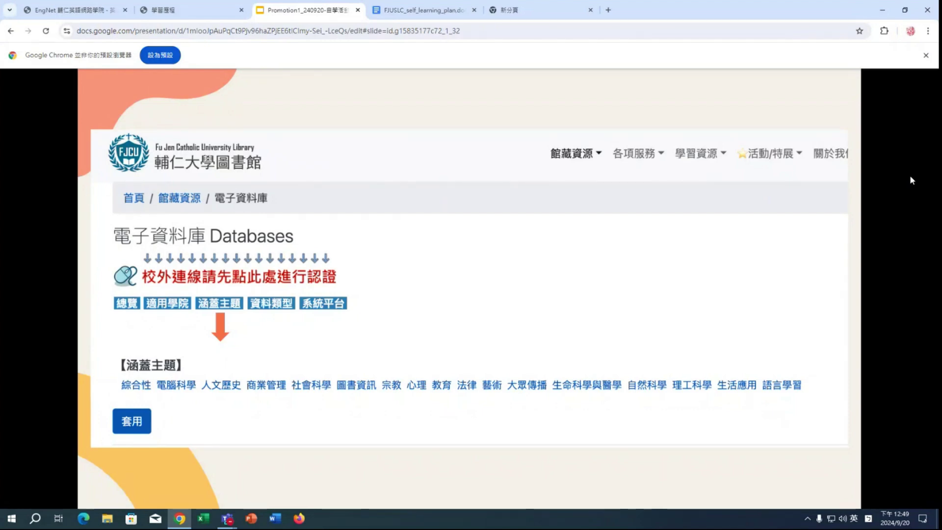
pyautogui.press('Right')
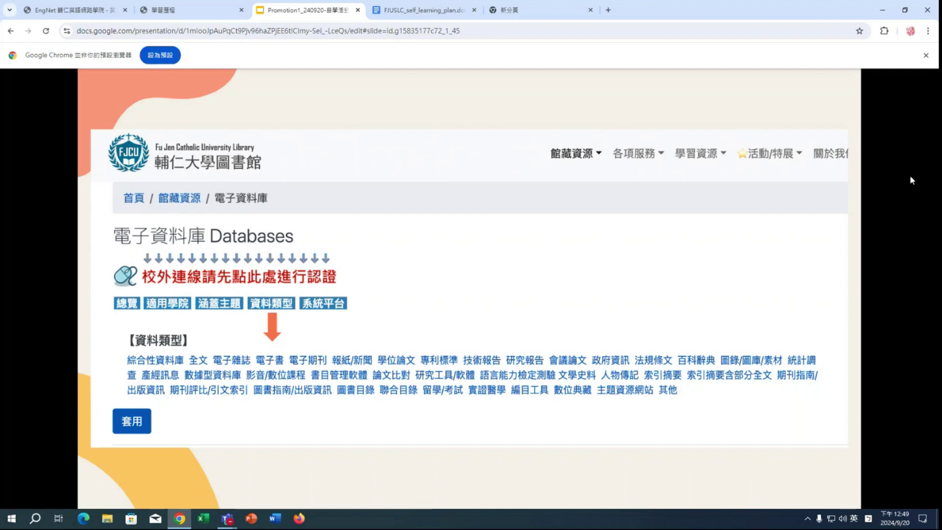
pyautogui.press('Right')
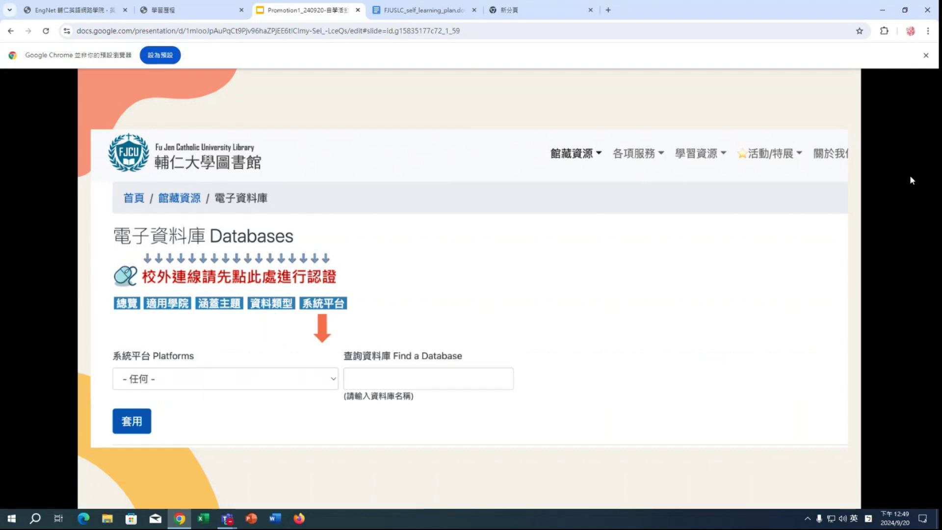
pyautogui.press('Right')
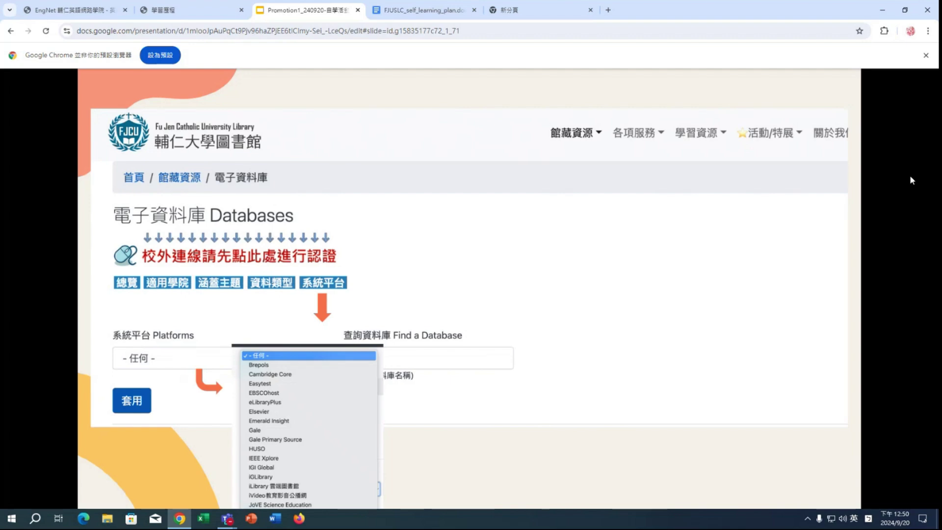
pyautogui.press('Right')
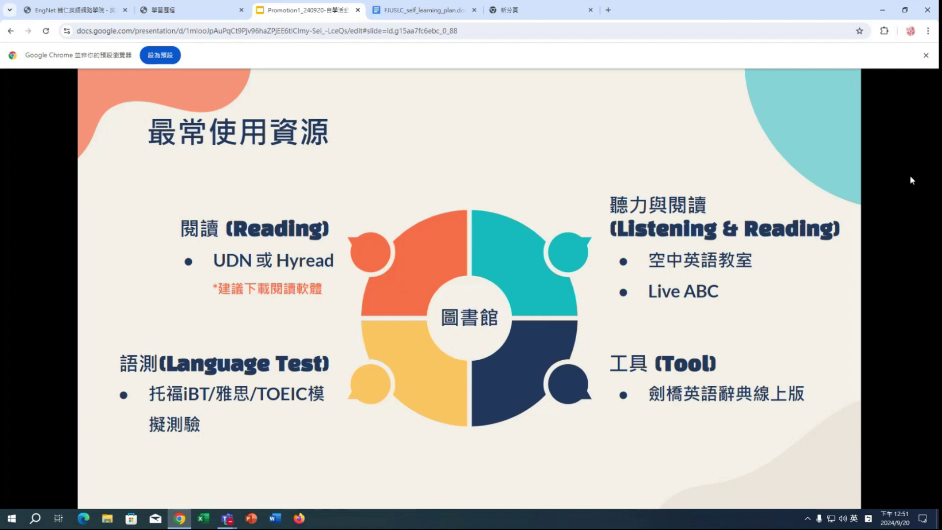
# Advance through the UDN ebook, Hyread and Cambridge English Dictionary slides toward the library homepage slide
pyautogui.press('Right')
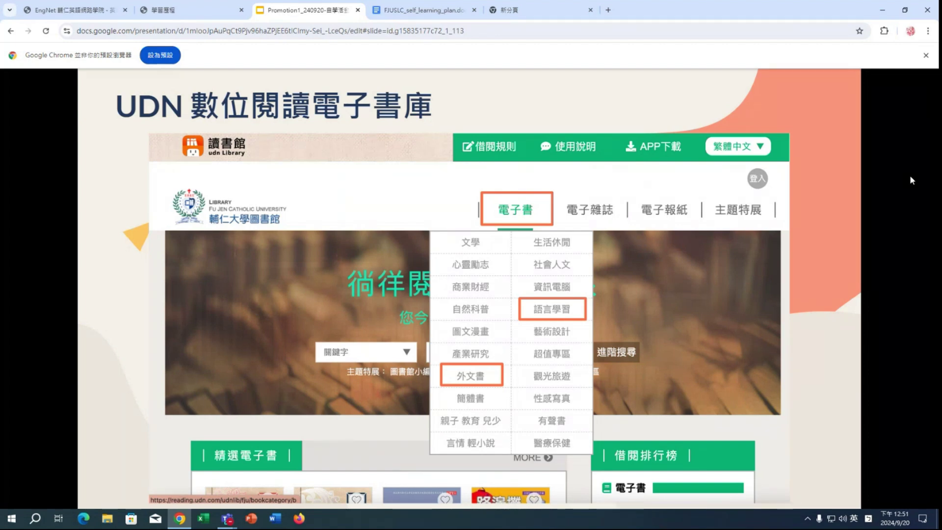
pyautogui.press('Right')
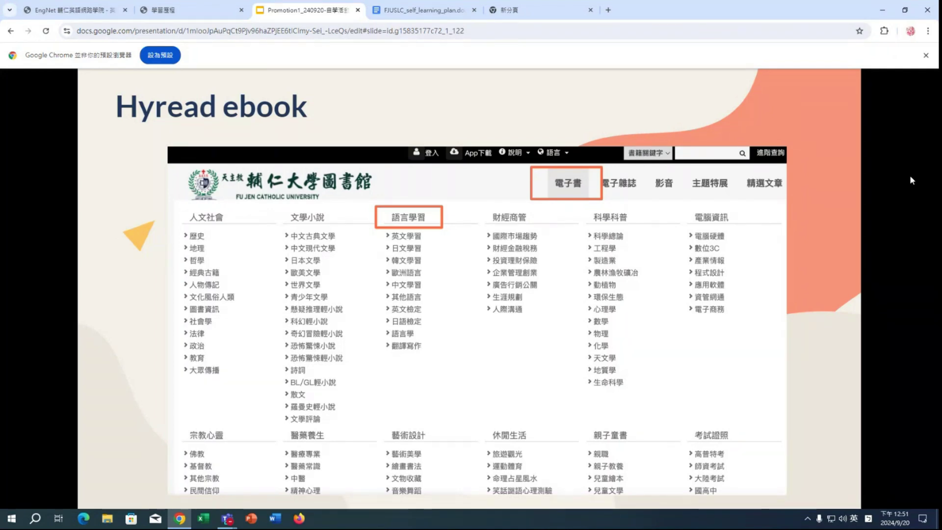
pyautogui.press('Right')
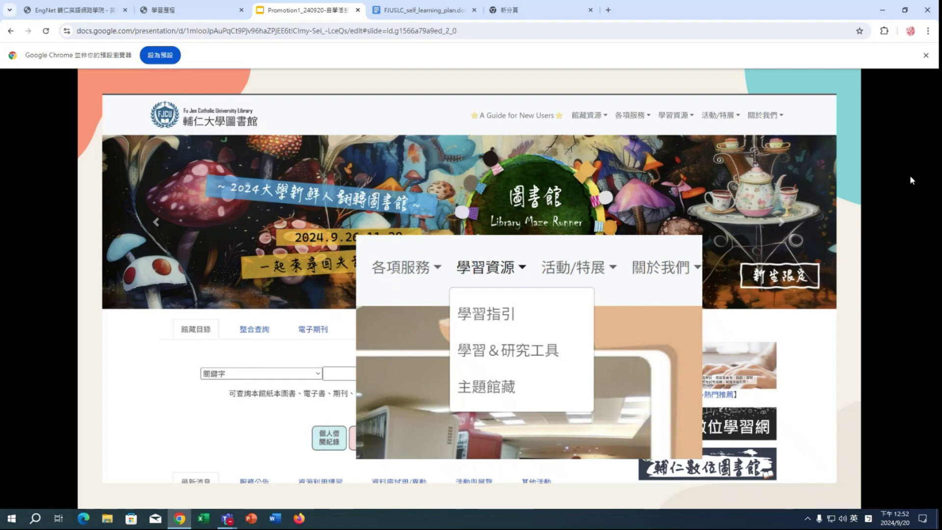
# Play the 學習資源, 主題館藏 and 英語學習 circle animations and reveal the English-learning magazine list
pyautogui.press('Right')
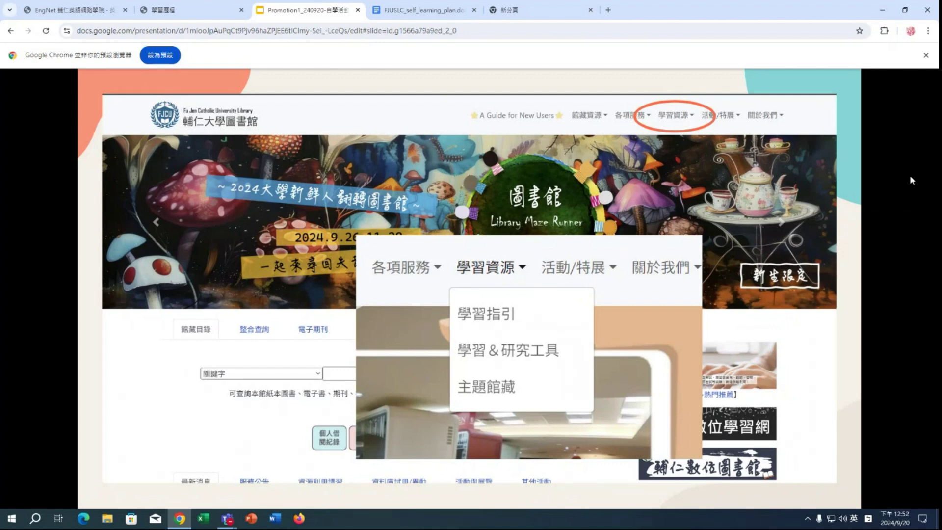
pyautogui.press('Right')
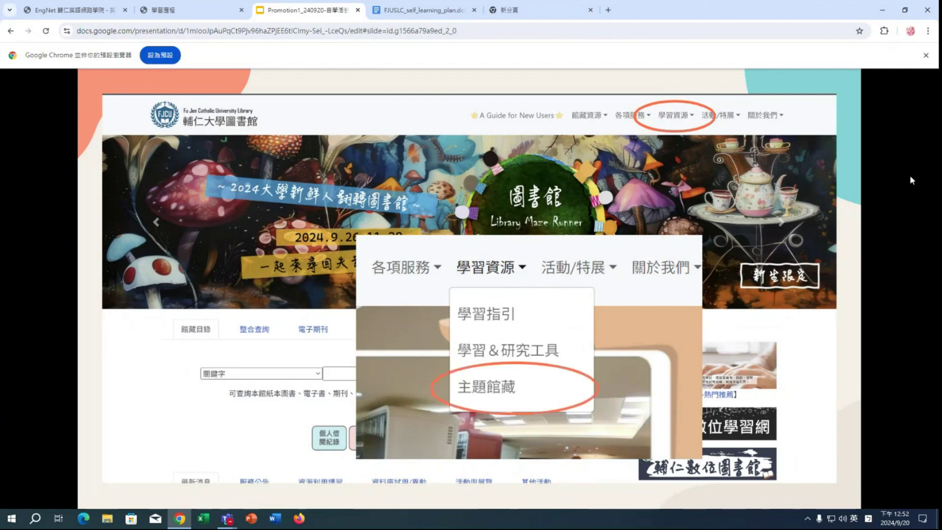
pyautogui.press('Right')
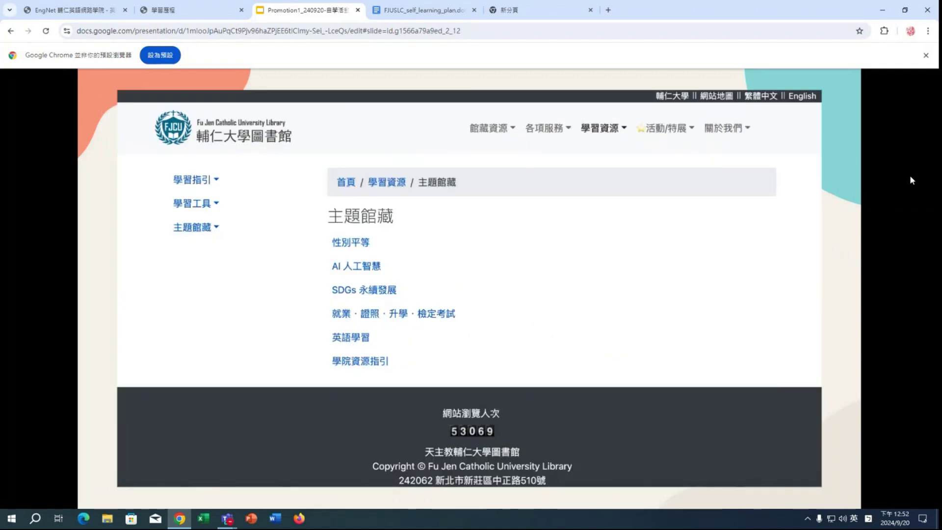
pyautogui.press('Right')
pyautogui.press('Right')
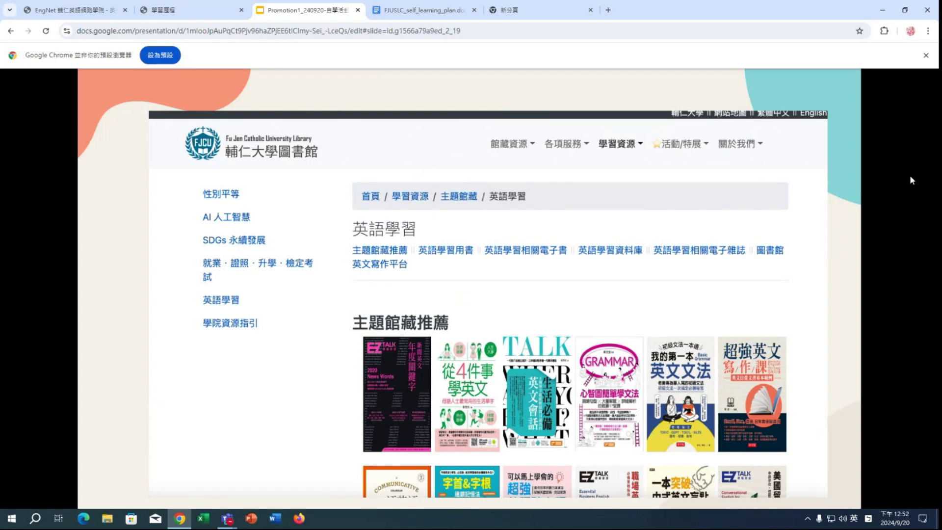
pyautogui.press('Right')
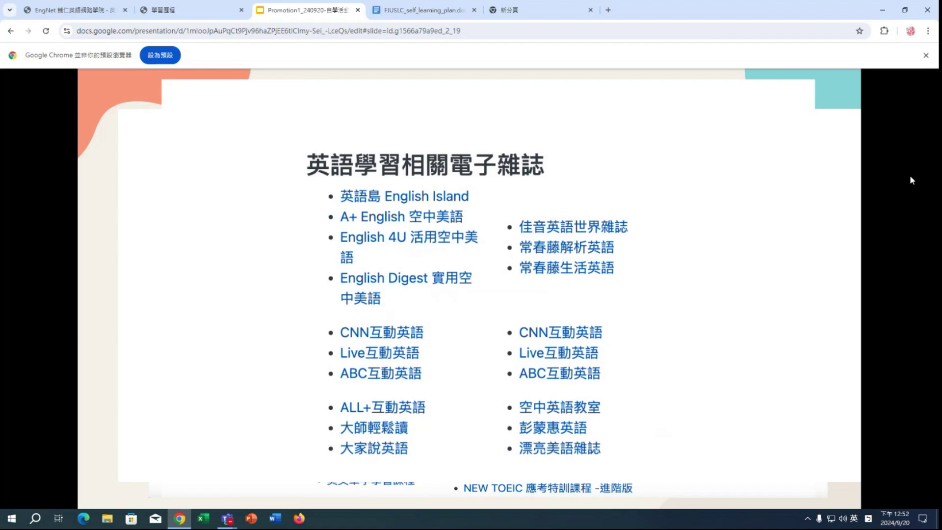
# Step through the English Digest detail, library login and reservation popup slides to the Facebook 粉專 title
pyautogui.press('Right')
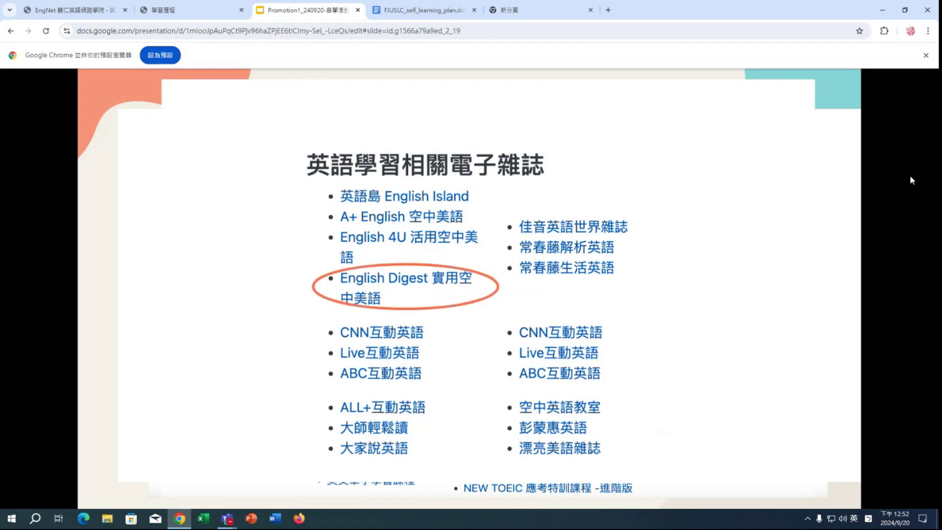
pyautogui.press('Right')
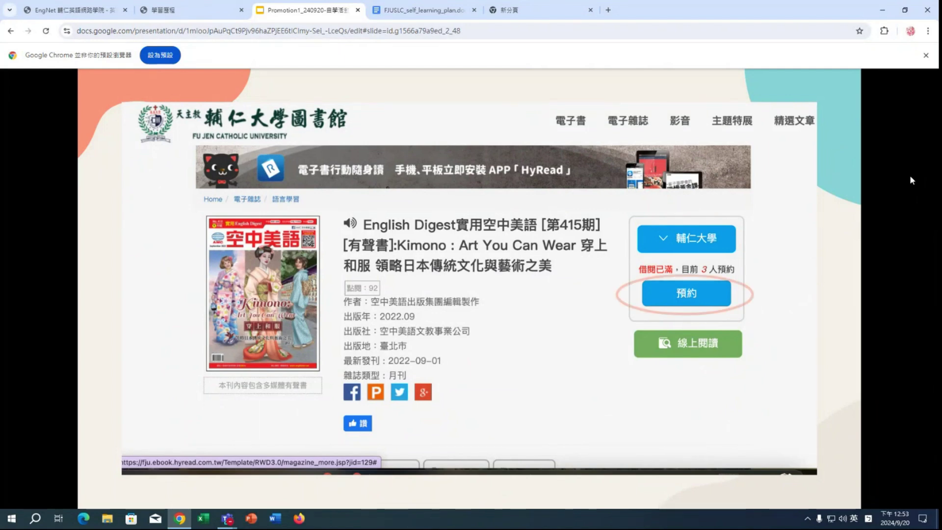
pyautogui.press('Down')
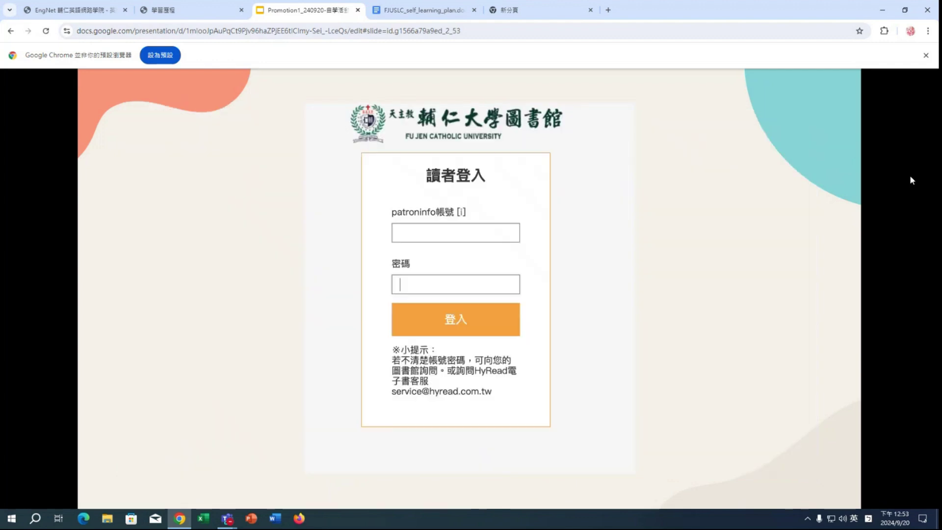
pyautogui.press('Right')
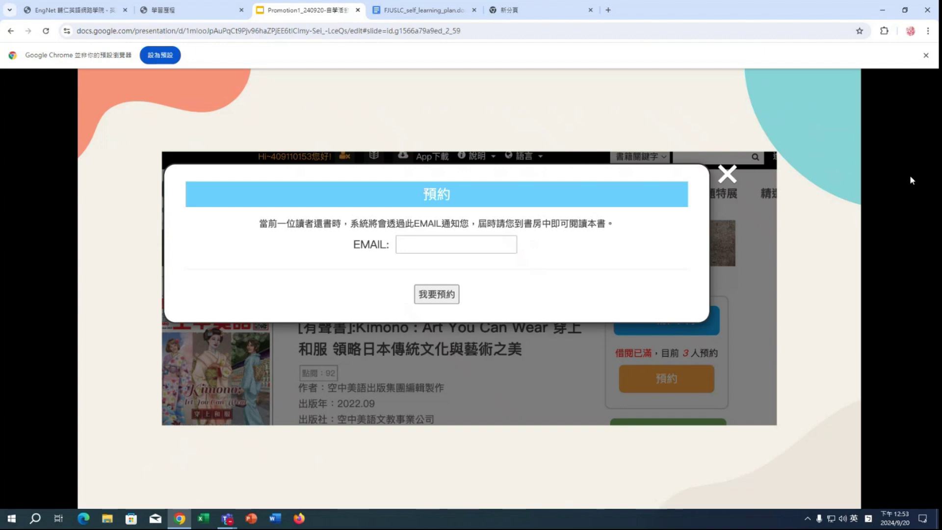
pyautogui.press('Right')
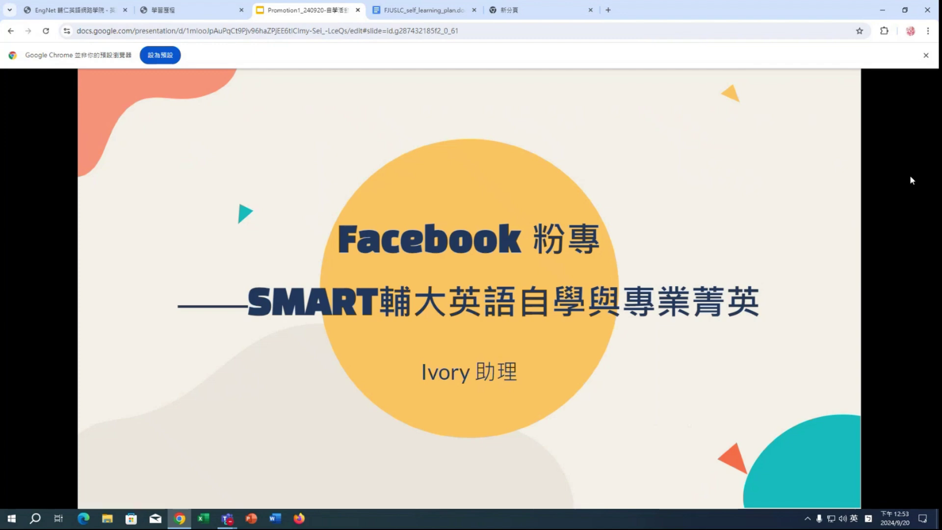
# Advance to the SMART Facebook page screenshot slide
pyautogui.press('Right')
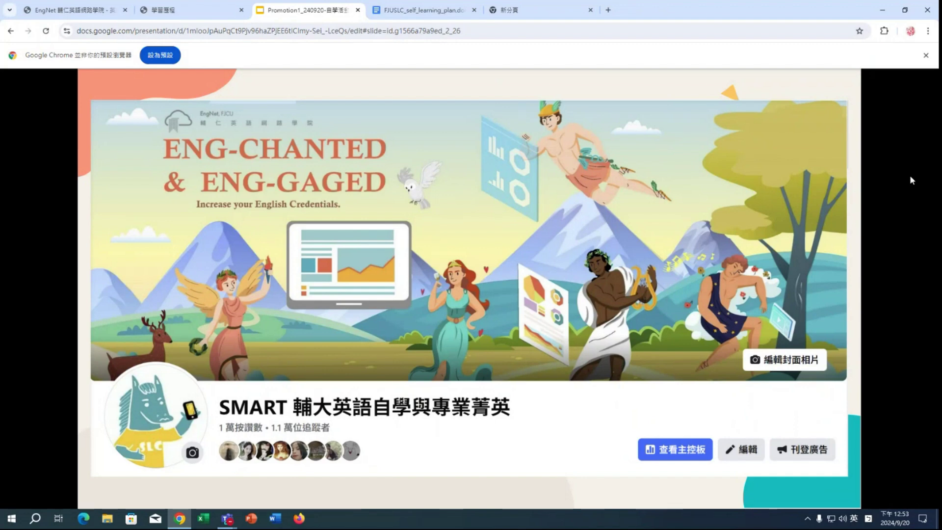
pyautogui.press('Right')
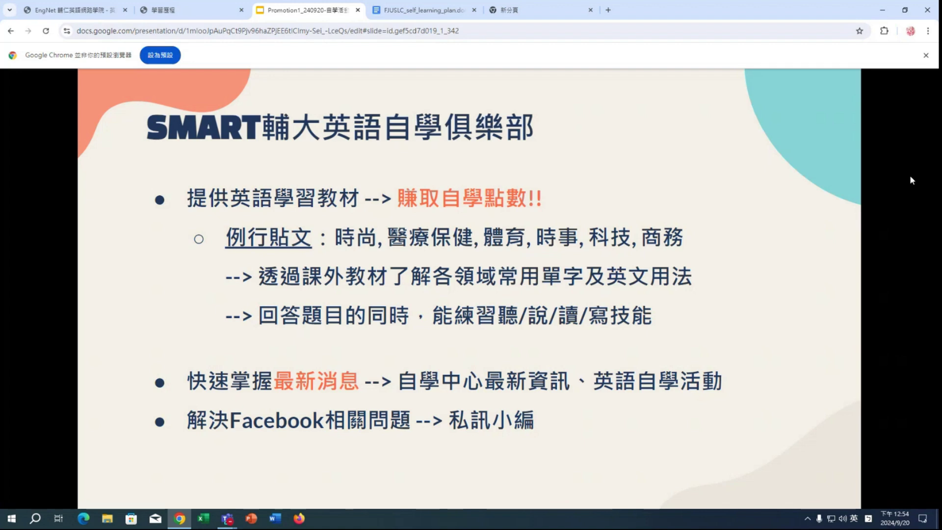
# Advance through the Facebook FAQ slide to the Quizizz rules slide
pyautogui.press('Right')
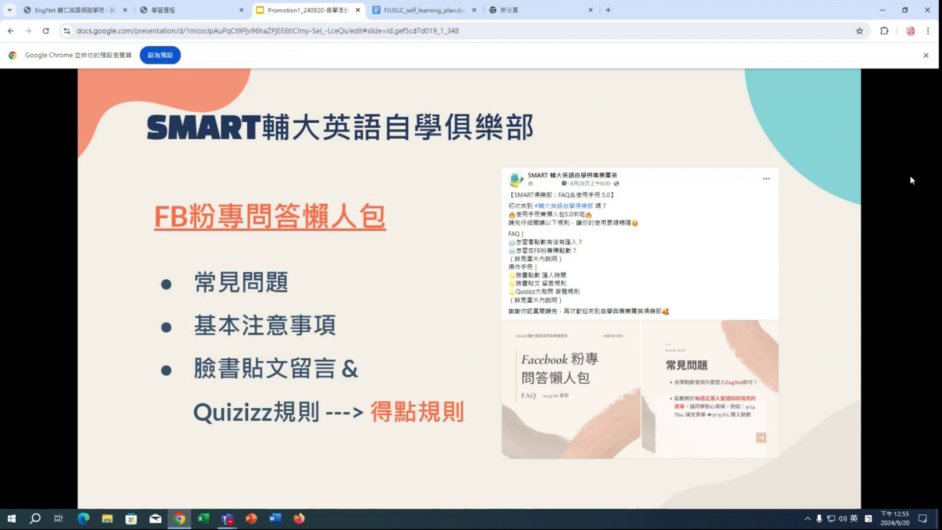
pyautogui.press('Right')
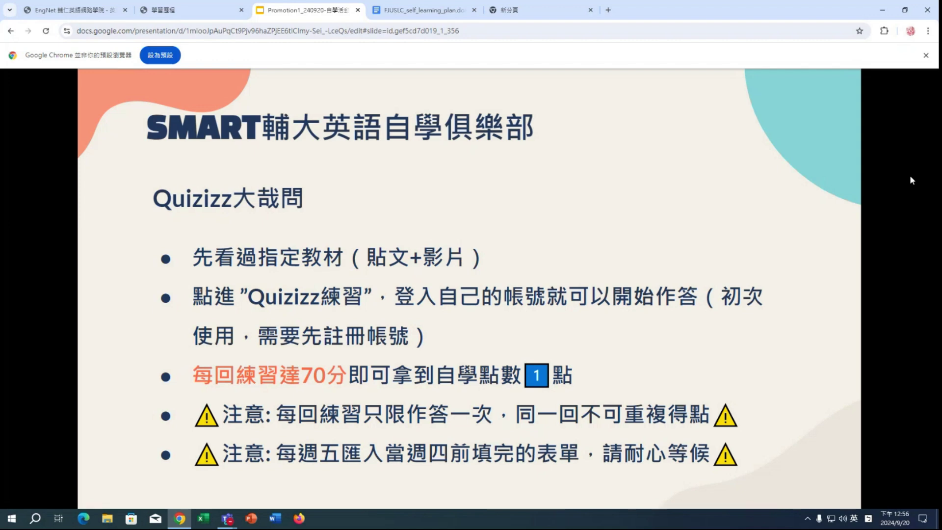
# Advance past the ENG-CHANTED & ENG-GAGED 2 title to the activity categories slide
pyautogui.press('Right')
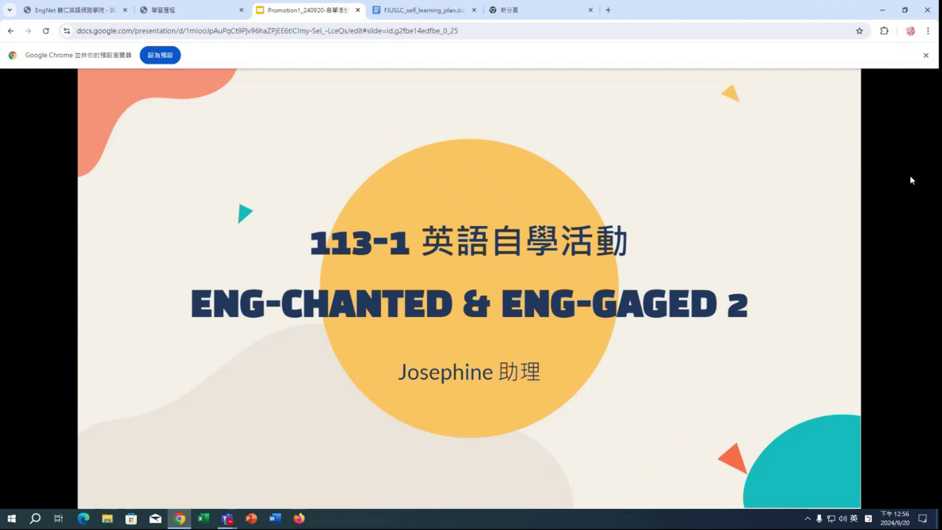
pyautogui.press('Right')
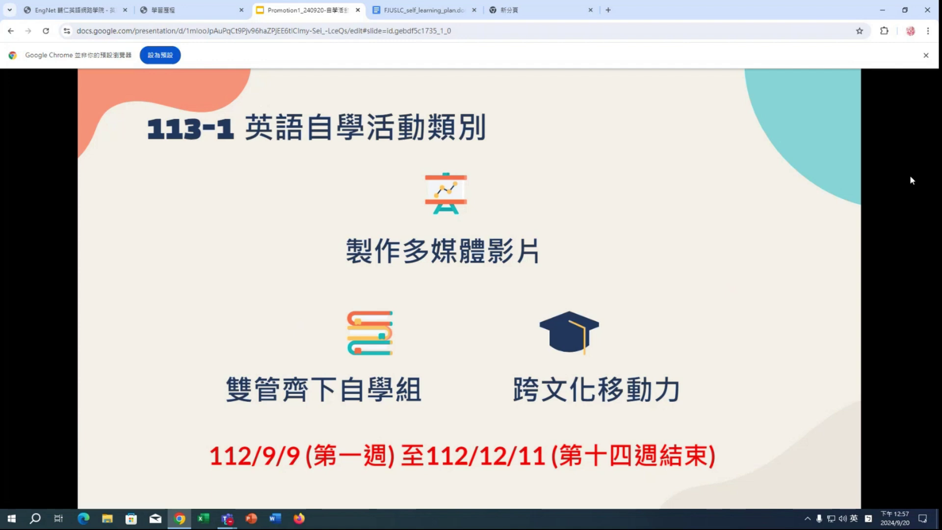
pyautogui.press('Right')
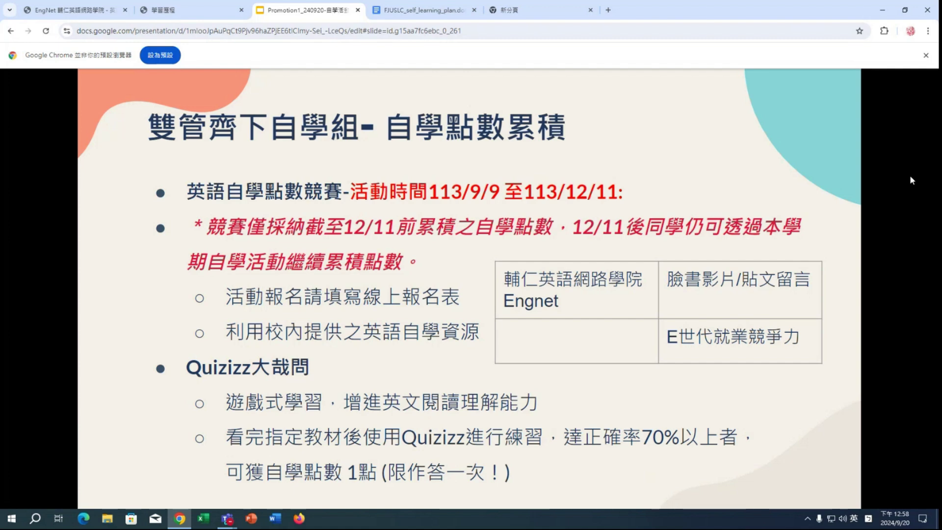
# Advance through the awards and evaluation criteria slides to the AI usage rules slide
pyautogui.press('Right')
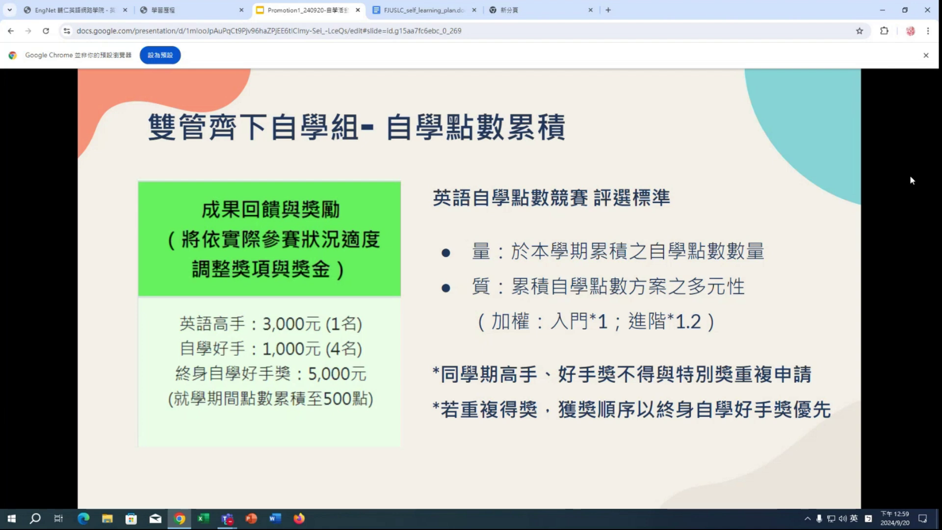
pyautogui.press('Right')
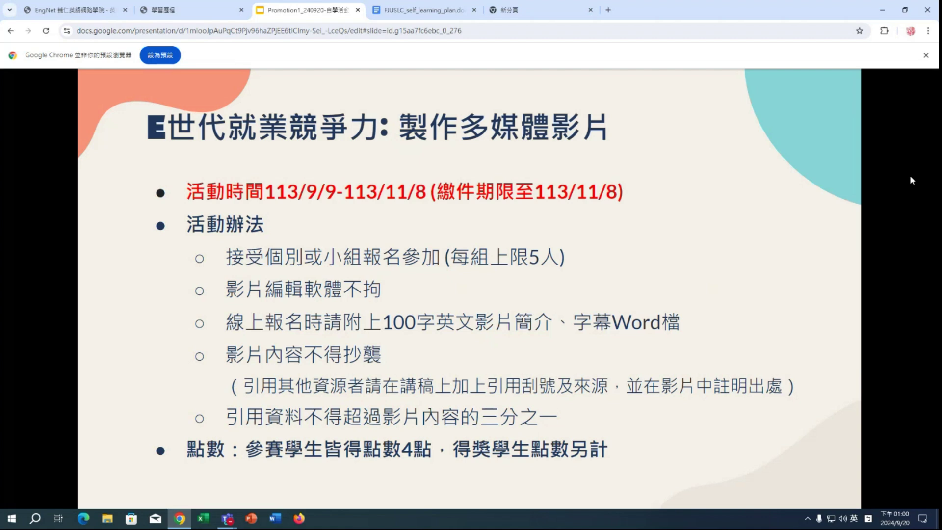
pyautogui.press('Right')
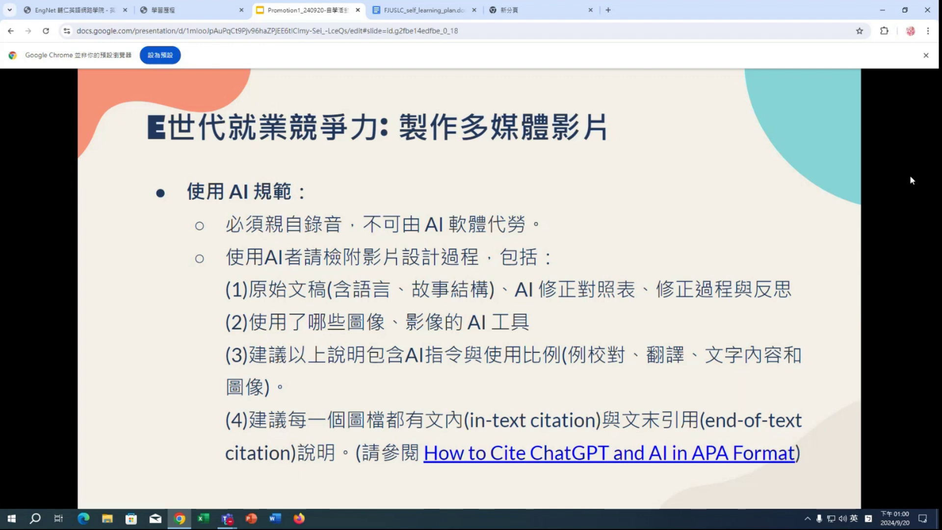
# Go back to the slide listing video topics A, B, C and prize amounts
pyautogui.press('Left')
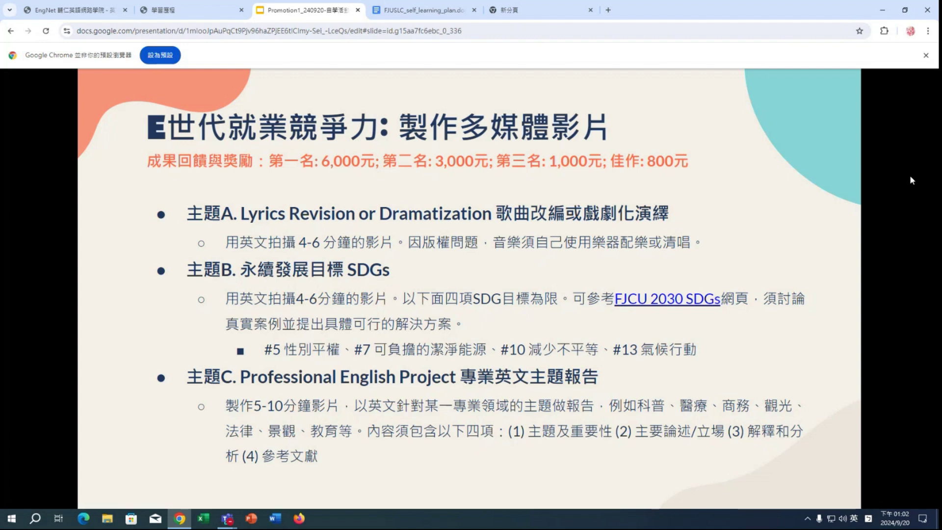
# Advance to the slide on why to join E-Project
pyautogui.press('Right')
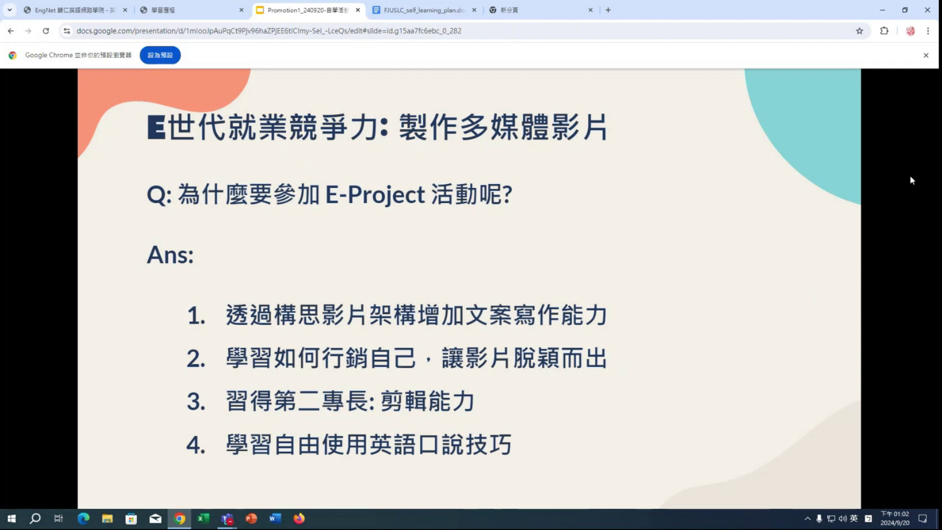
# Advance to the 40-point self-learning credit courses slide with the QR code
pyautogui.press('Right')
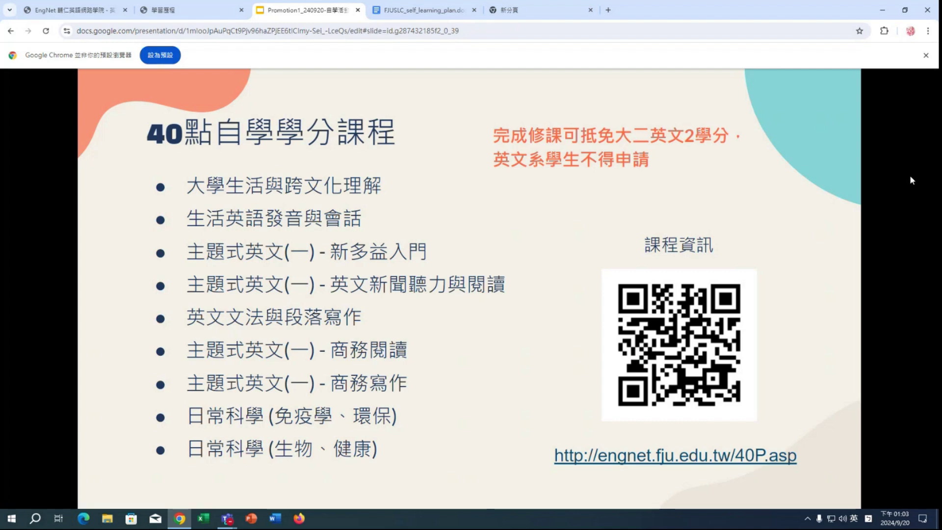
# Advance through the 9/23 info session details slide to the 其他活動 title slide
pyautogui.press('Right')
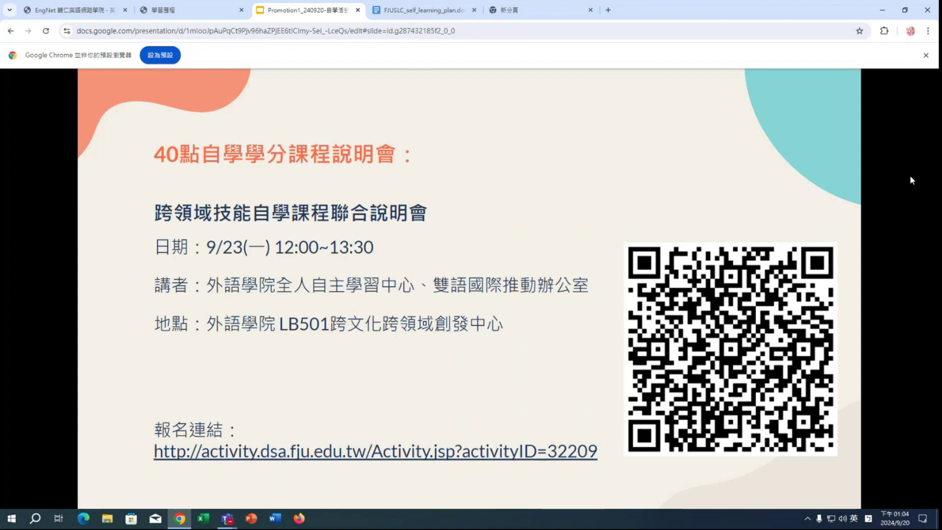
pyautogui.press('Right')
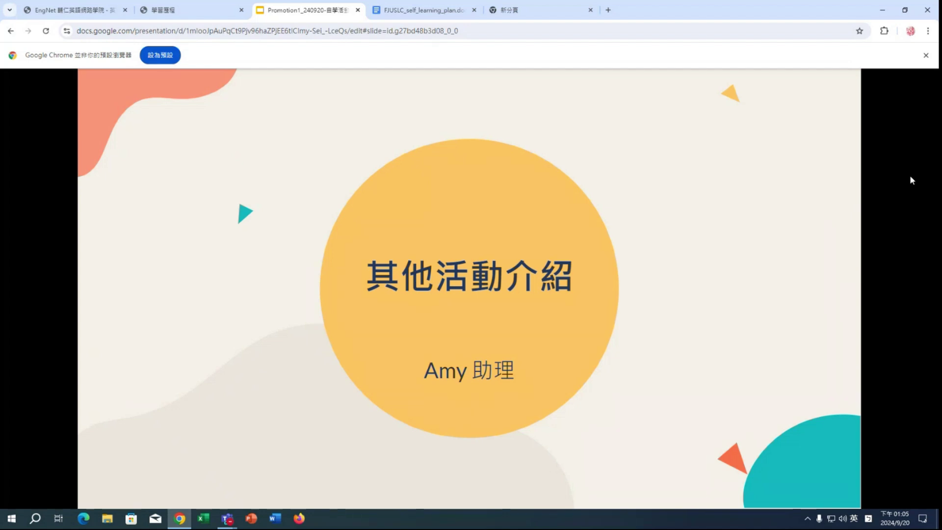
pyautogui.click(634, 245)
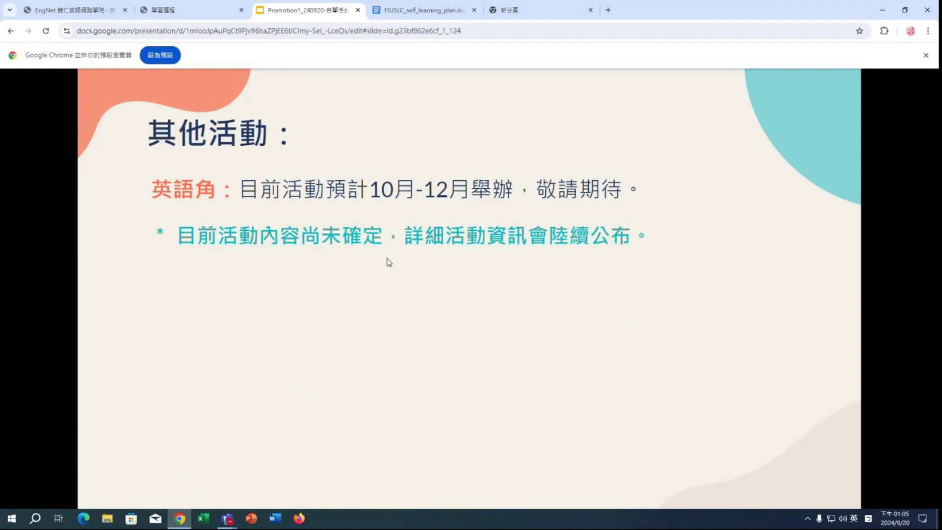
pyautogui.click(492, 277)
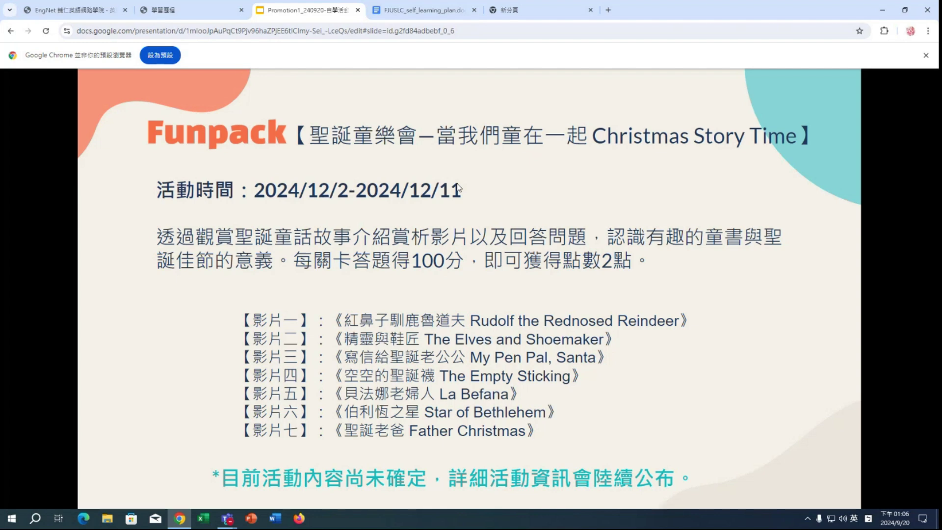
# Advance to the English self-study lectures slide with dates, speaker and sign-up QR code
pyautogui.click(505, 216)
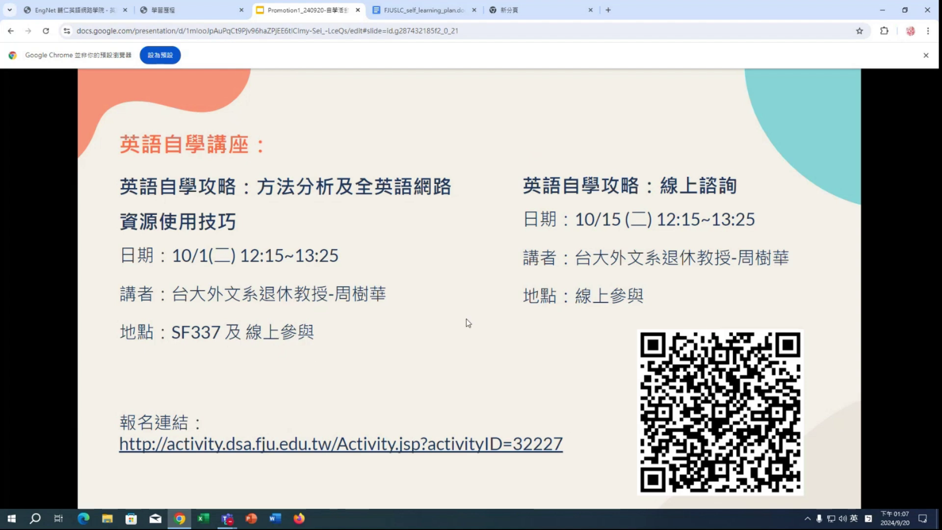
# Advance past the English Tree House fan-page slide to the ENG-CHANTED & ENG-GAGED 2 website QR code slide
pyautogui.press('Right')
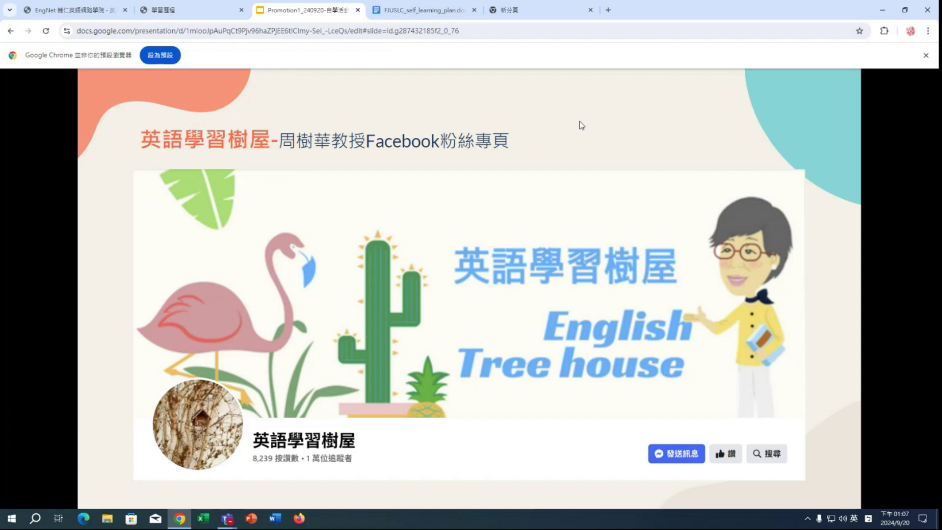
pyautogui.press('Right')
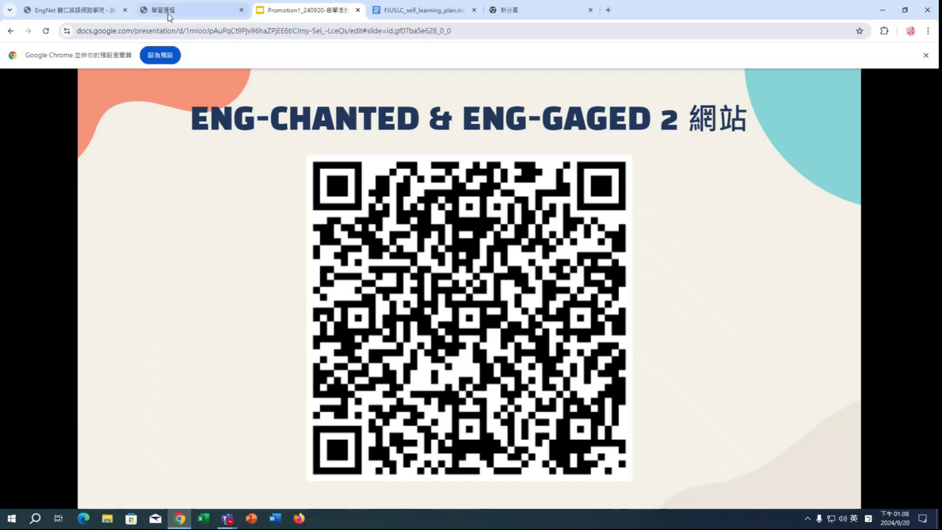
# Switch to the EngNet SL Guide & Tech browser tab
pyautogui.click(76, 16)
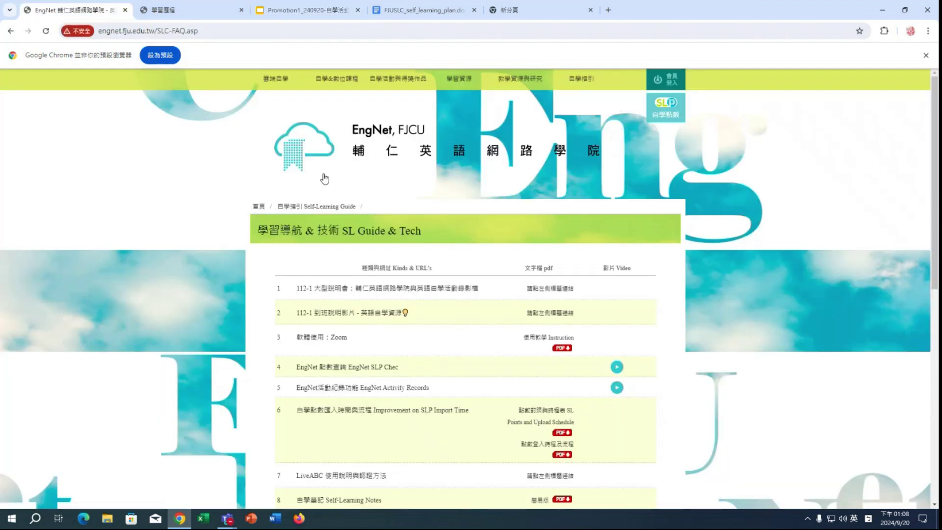
pyautogui.scroll(-5, 309, 204)
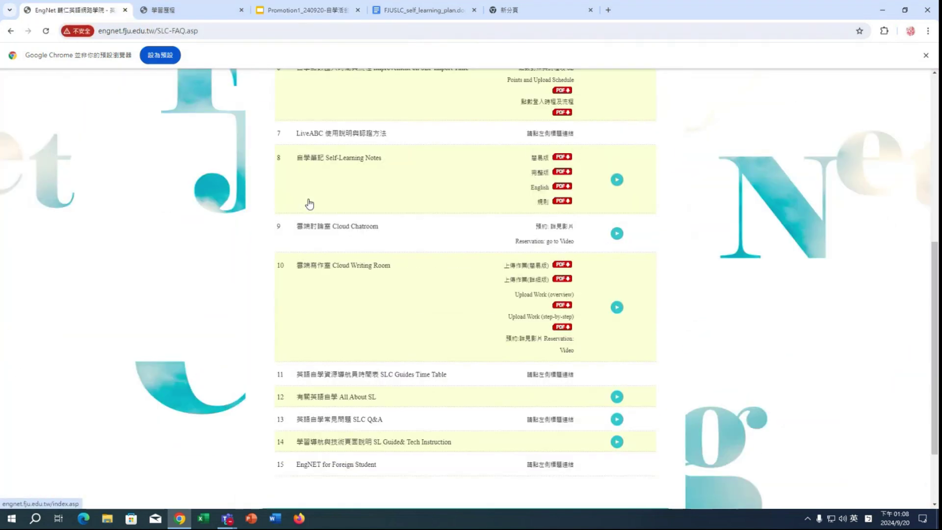
pyautogui.scroll(-1, 310, 204)
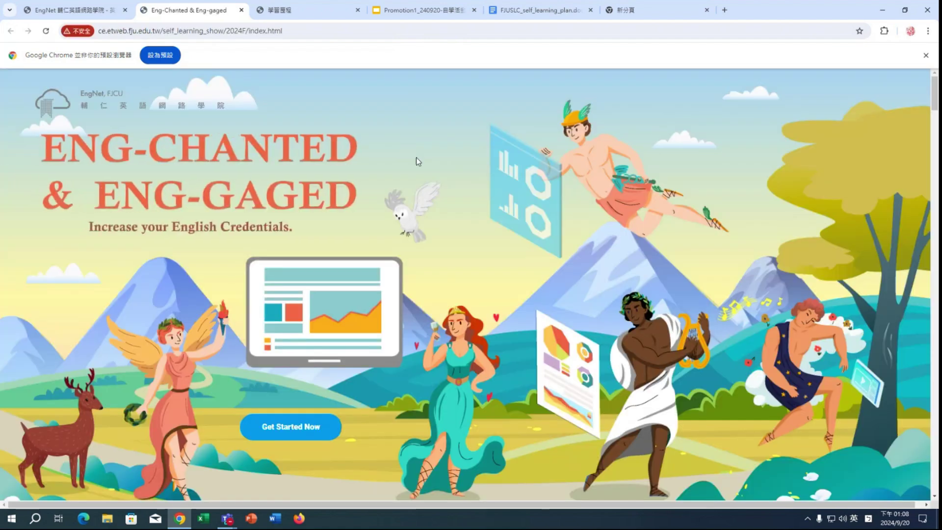
pyautogui.scroll(-5, 415, 157)
pyautogui.scroll(-2, 427, 185)
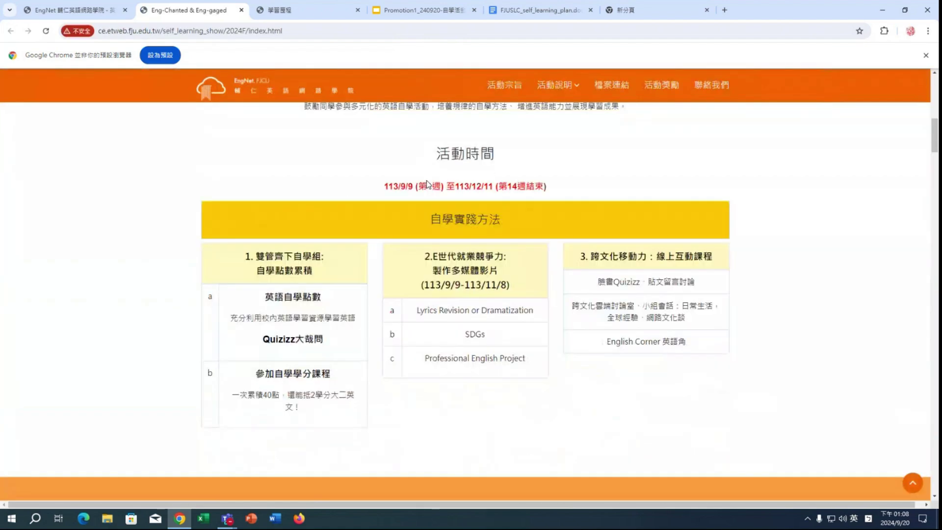
pyautogui.scroll(-1, 428, 185)
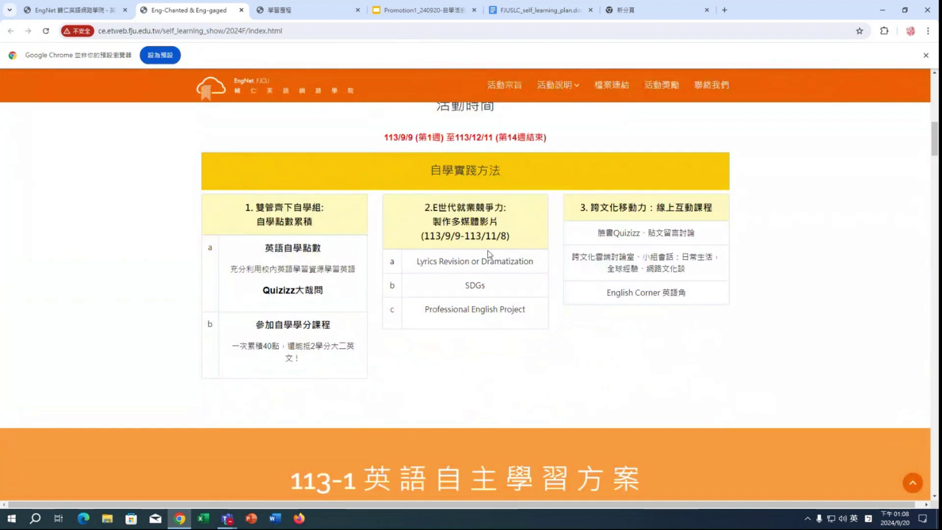
pyautogui.scroll(-2, 489, 257)
pyautogui.scroll(-3, 494, 268)
pyautogui.scroll(-1, 494, 268)
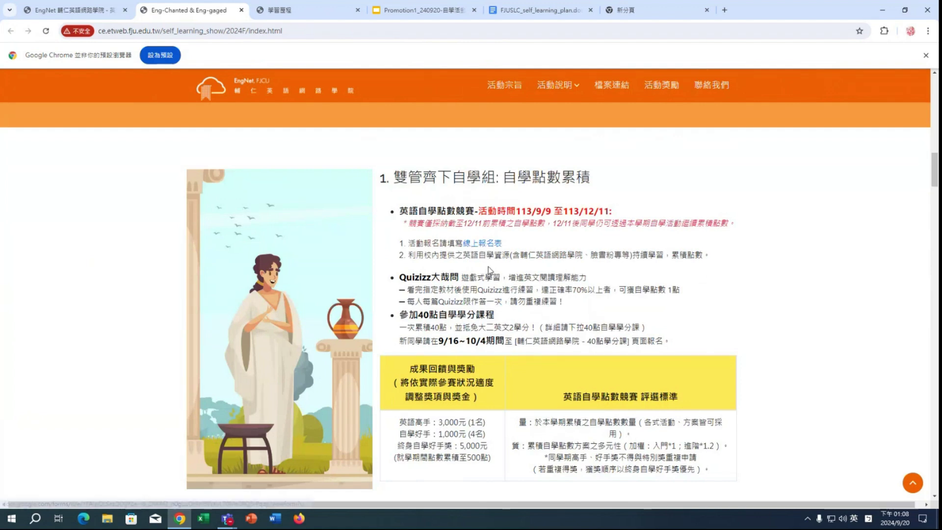
pyautogui.scroll(-2, 489, 270)
pyautogui.scroll(-3, 488, 271)
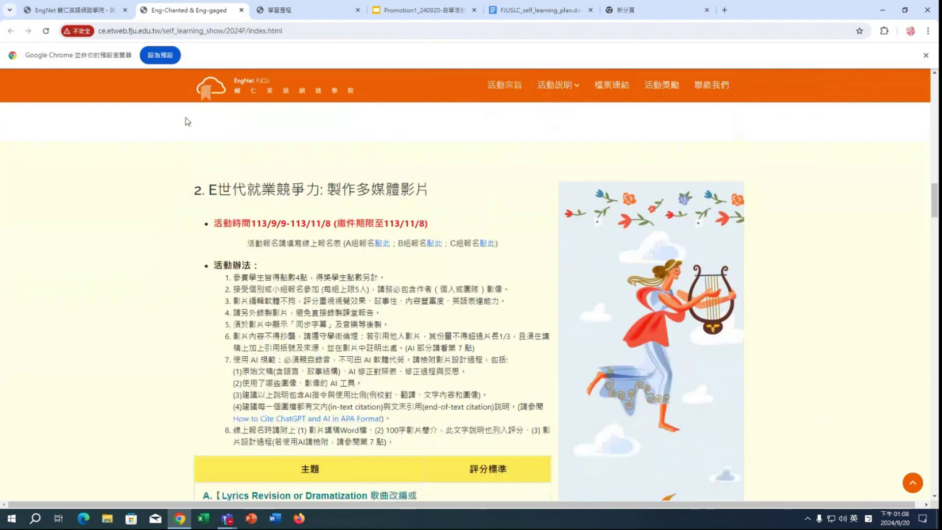
pyautogui.scroll(-2, 149, 190)
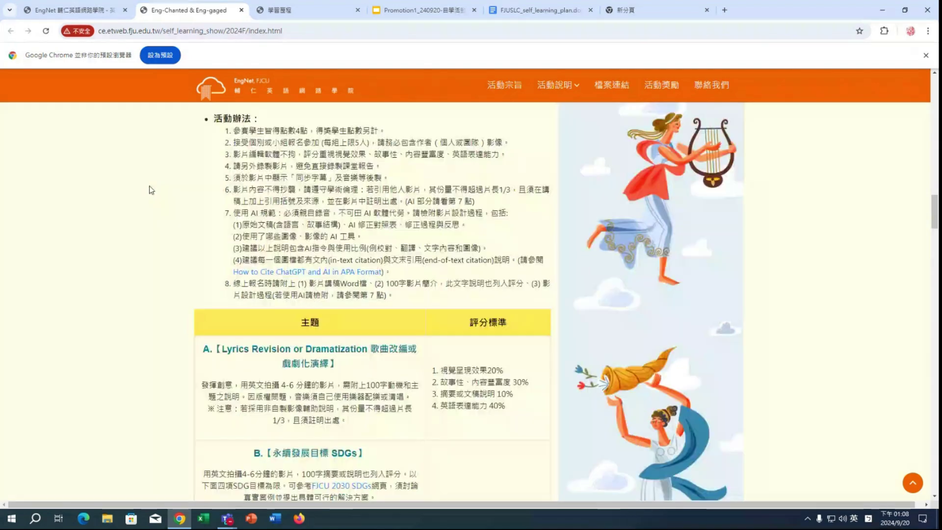
pyautogui.scroll(-2, 149, 190)
pyautogui.scroll(-3, 149, 190)
pyautogui.scroll(-3, 149, 190)
pyautogui.scroll(-2, 149, 191)
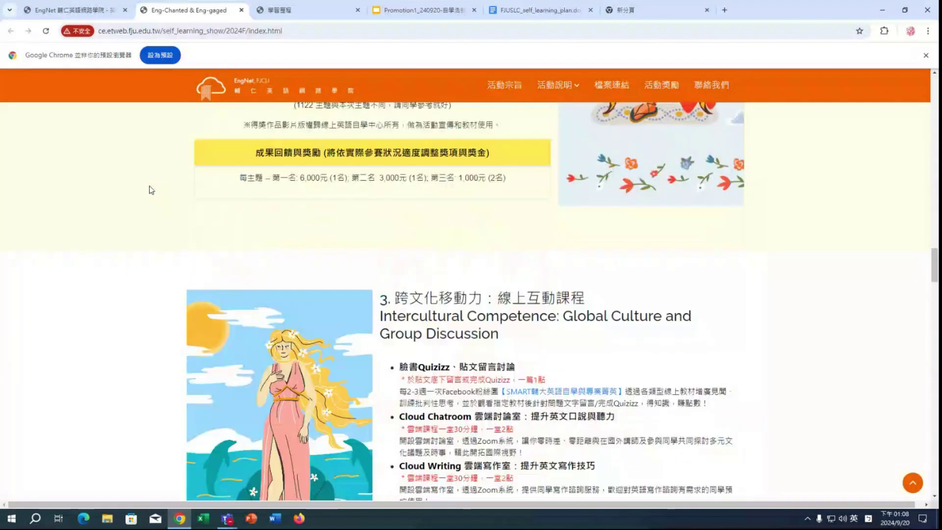
pyautogui.scroll(-1, 150, 190)
pyautogui.scroll(-2, 150, 190)
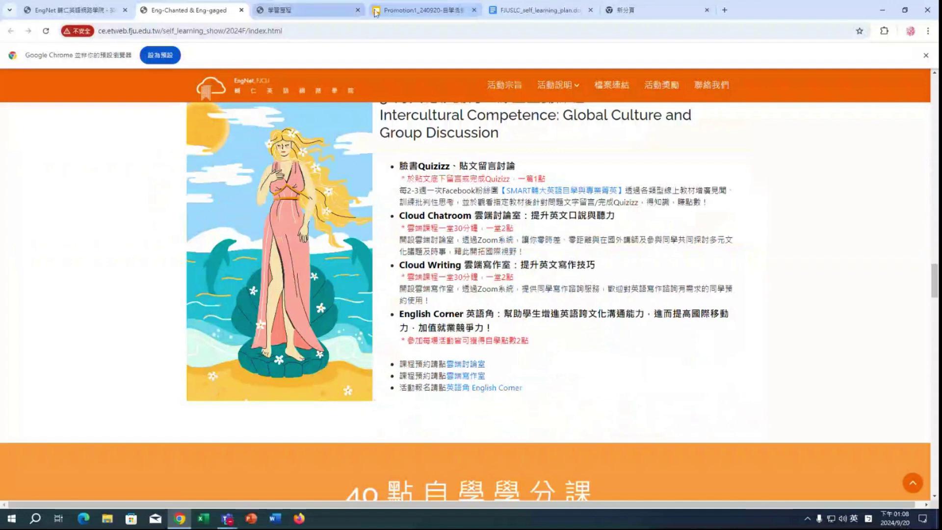
# Return to the Promotion1 presentation and advance to the self-learning center contact slide
pyautogui.click(413, 11)
pyautogui.click(708, 261)
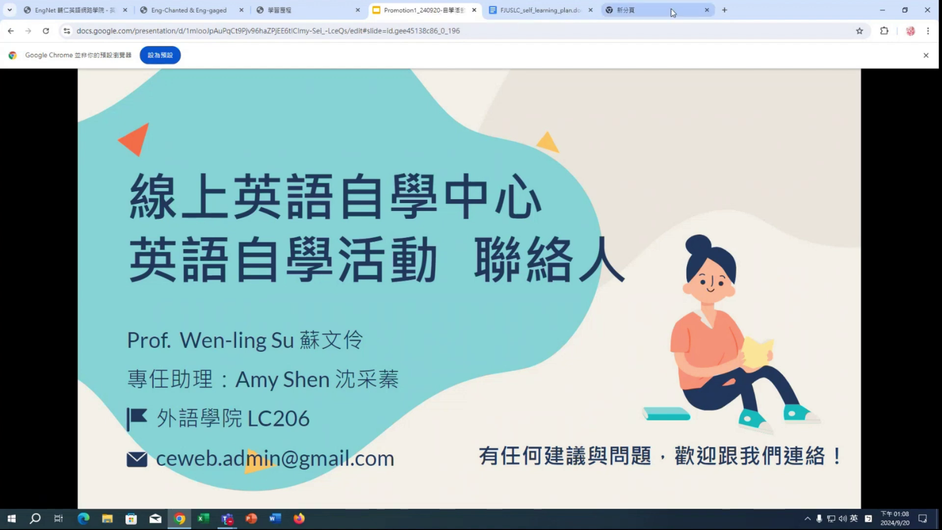
# Search Google for 'fju' in a new tab and open the 輔仁大學全球資訊網 result
pyautogui.click(725, 10)
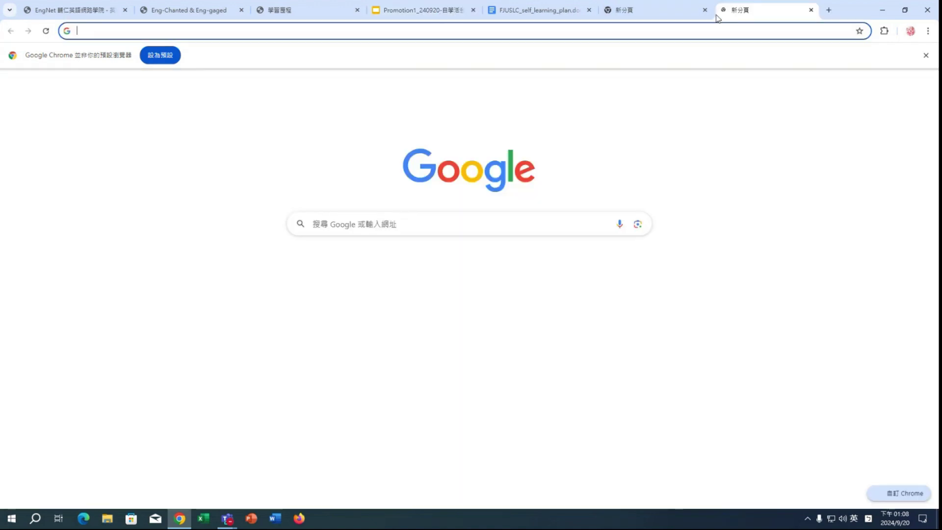
pyautogui.click(195, 33)
pyautogui.write('f')
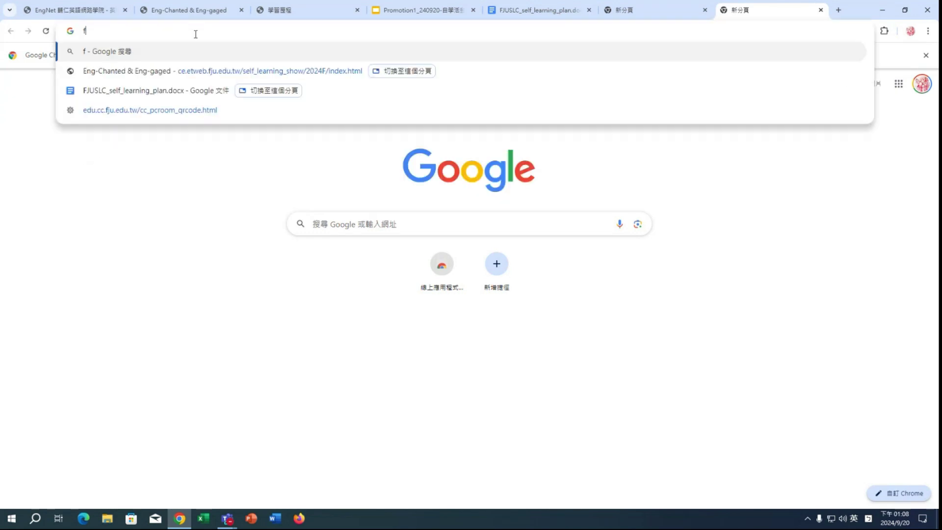
pyautogui.write('ju')
pyautogui.press('Return')
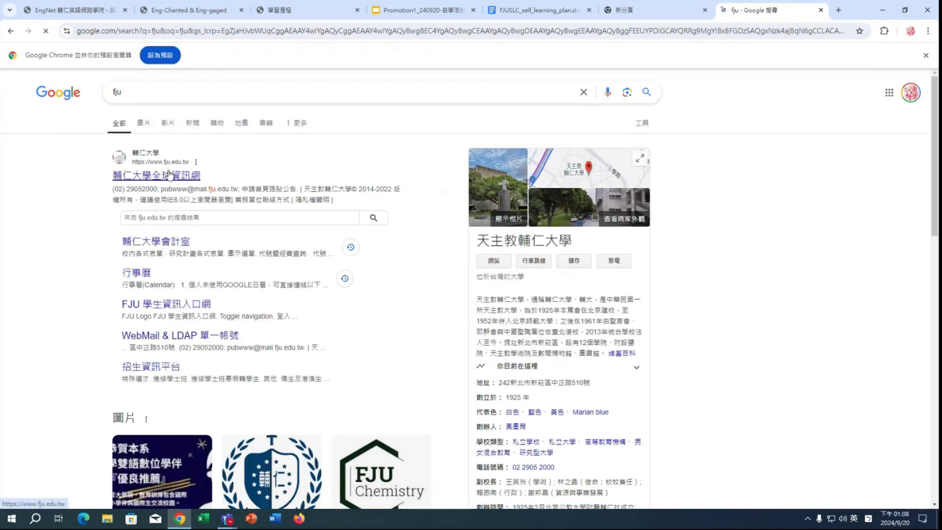
pyautogui.click(177, 178)
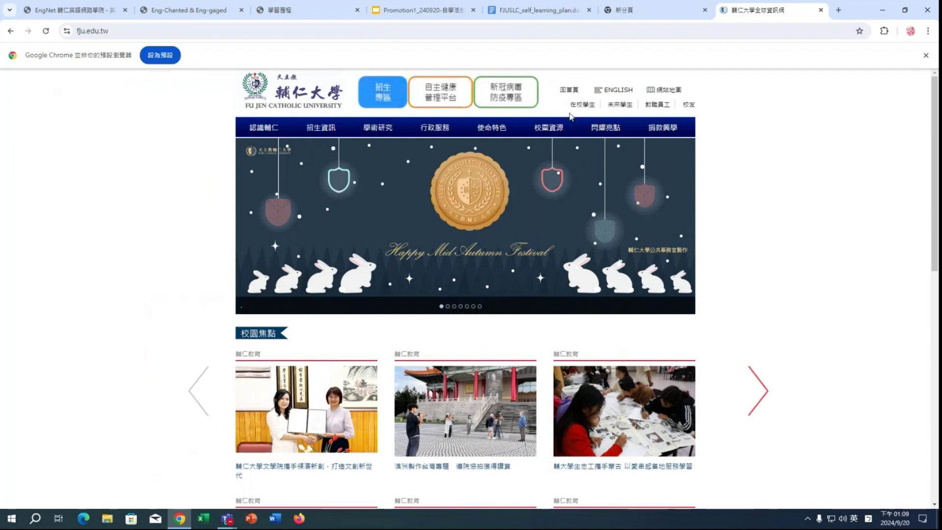
pyautogui.moveTo(548, 127)
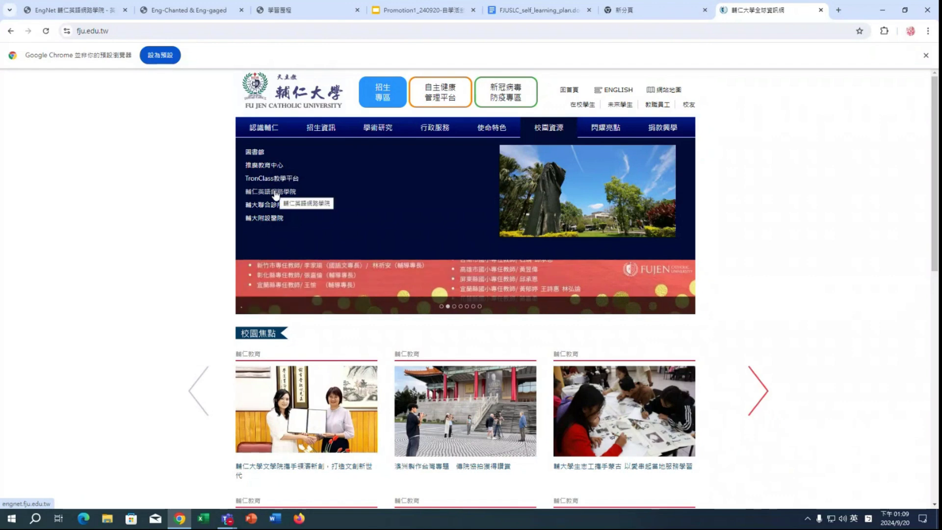
# Open 輔仁英語網路學院 under 校園資源 to load the EngNet homepage
pyautogui.click(275, 192)
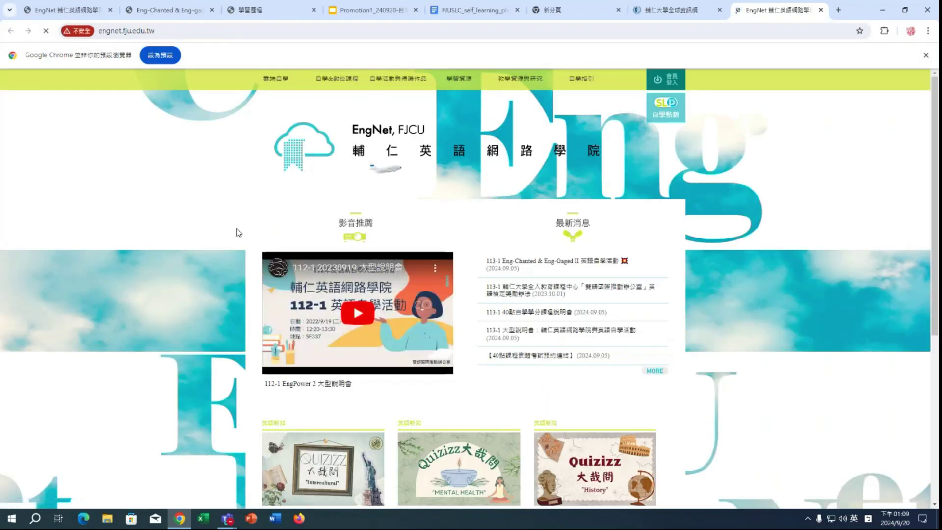
pyautogui.scroll(-1, 236, 233)
pyautogui.scroll(-1, 236, 232)
pyautogui.scroll(-2, 236, 233)
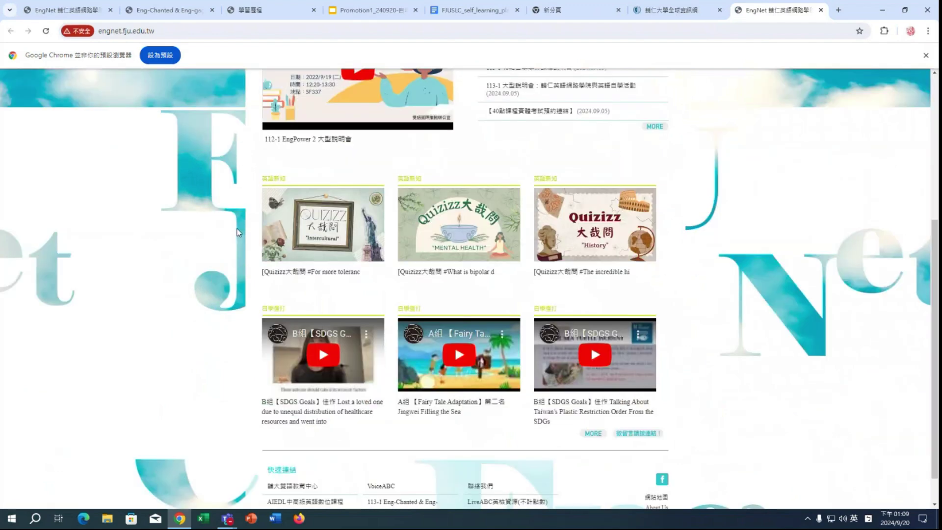
pyautogui.scroll(-1, 236, 233)
pyautogui.scroll(1, 236, 232)
pyautogui.scroll(1, 236, 233)
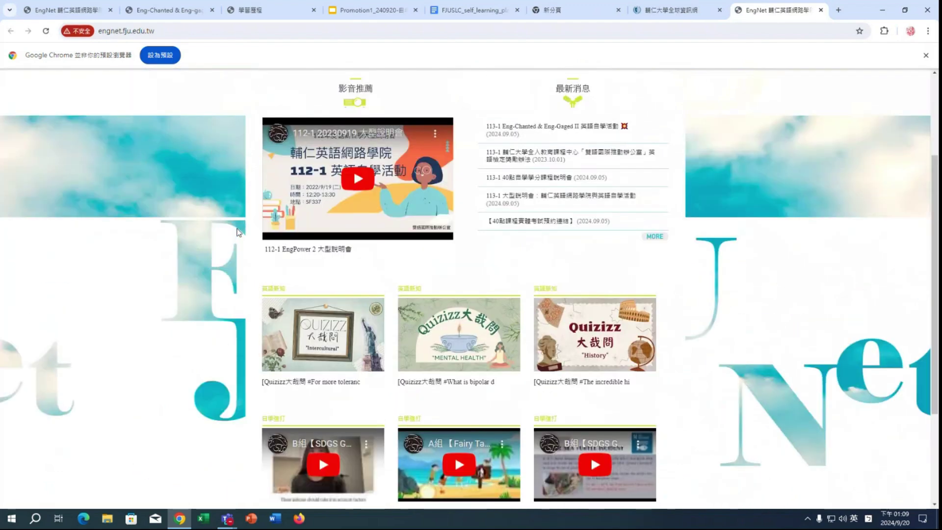
pyautogui.scroll(-1, 237, 232)
pyautogui.scroll(-1, 237, 232)
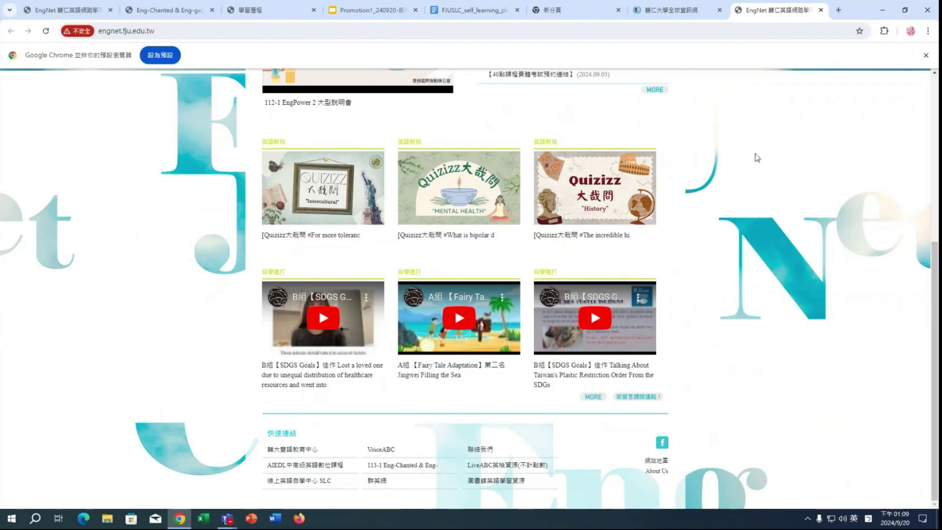
pyautogui.click(837, 10)
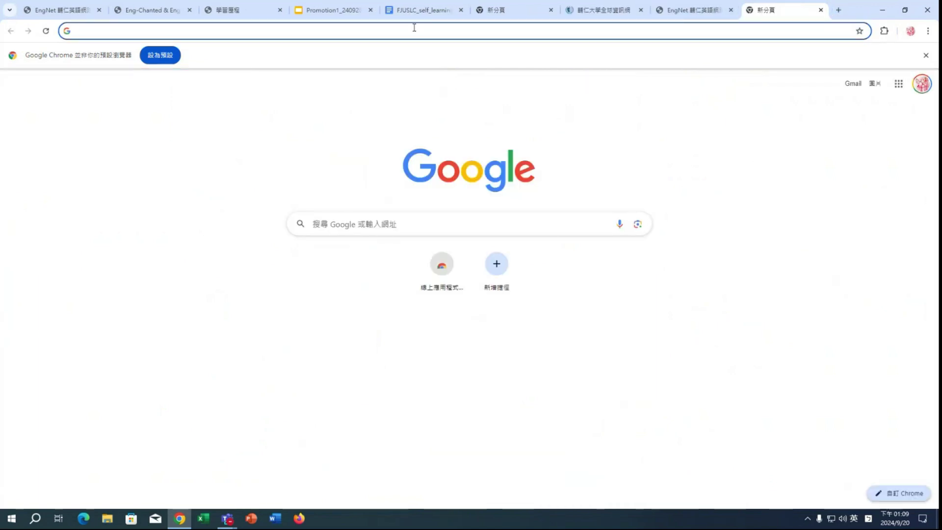
pyautogui.click(415, 27)
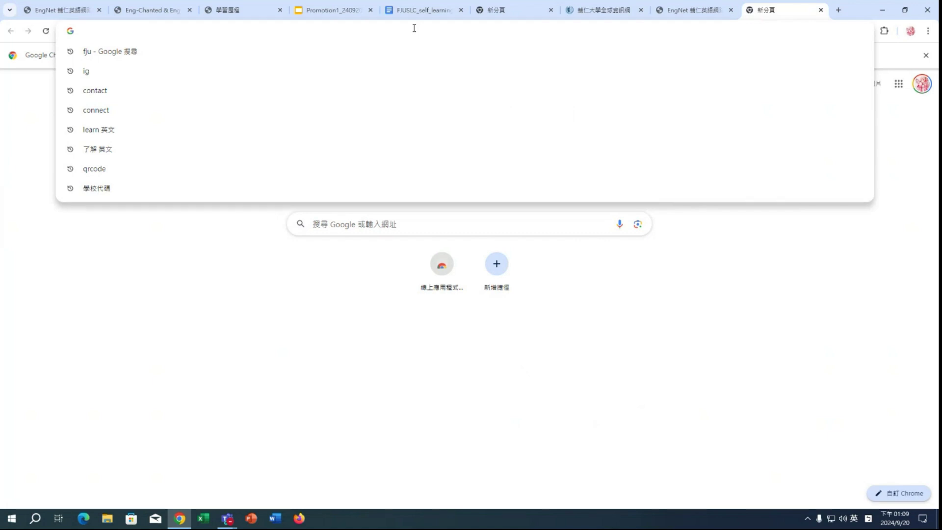
pyautogui.write('fju ')
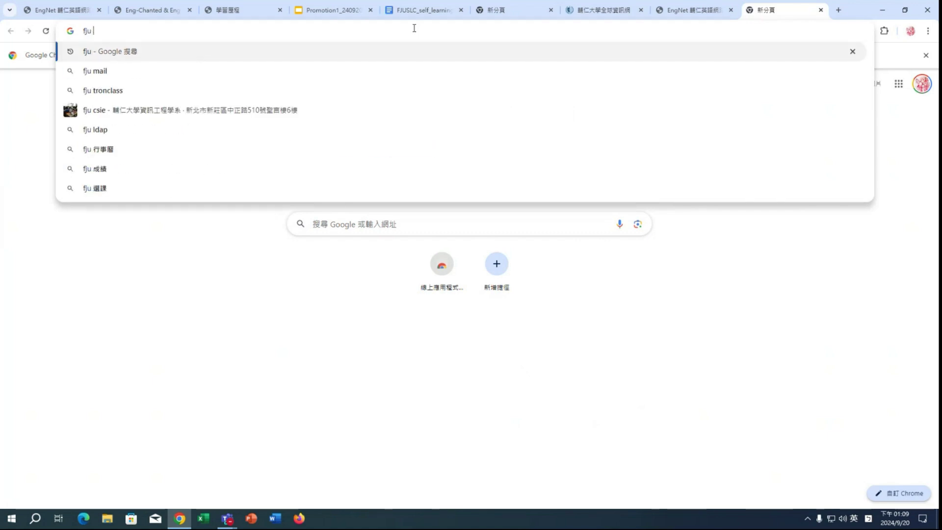
pyautogui.write('s')
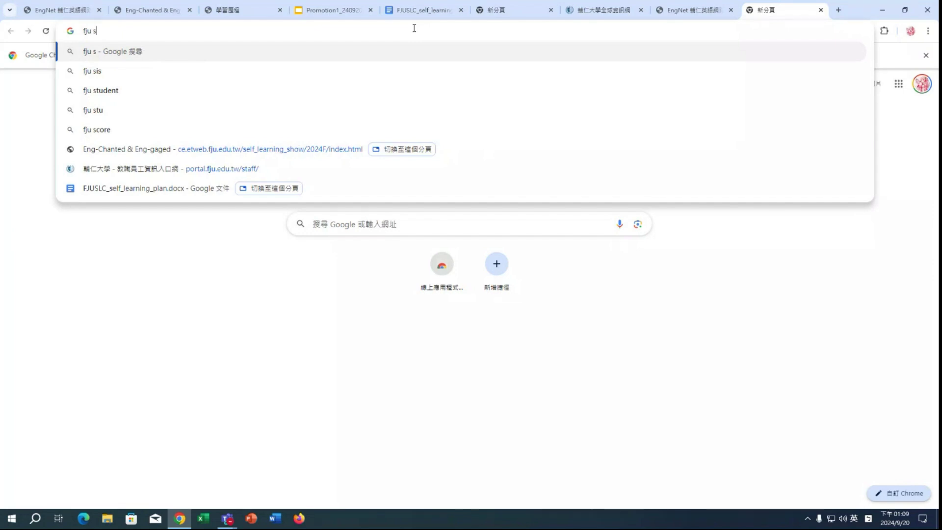
pyautogui.write('mart')
pyautogui.press('Return')
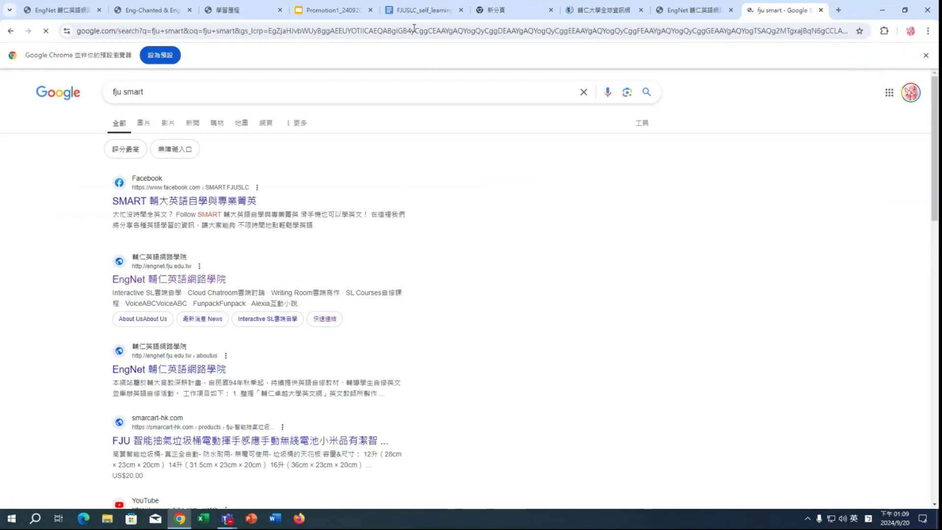
pyautogui.click(184, 200)
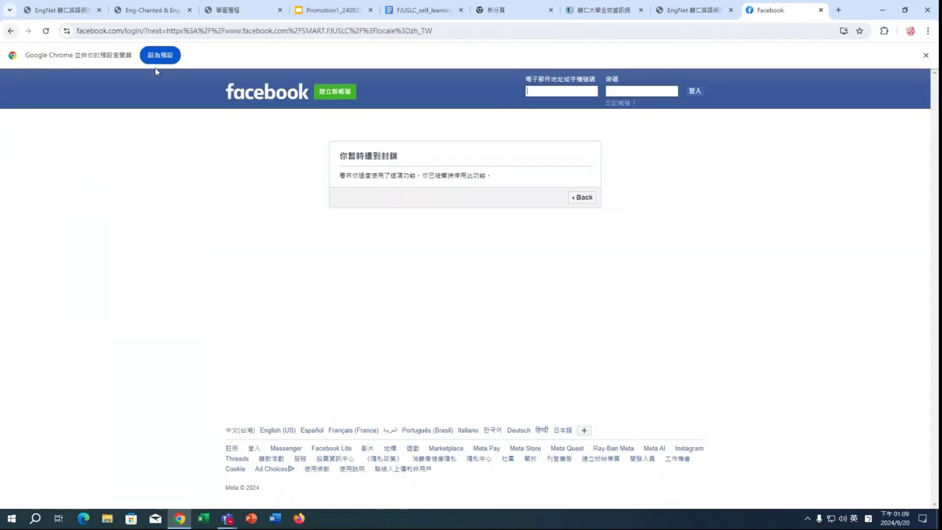
pyautogui.click(821, 10)
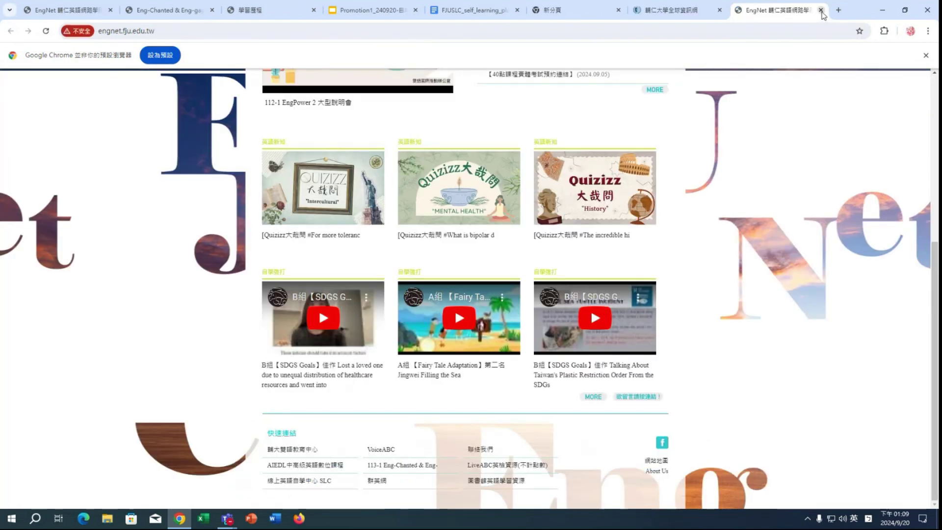
# Close the EngNet homepage tab so the Fu Jen homepage shows
pyautogui.click(821, 11)
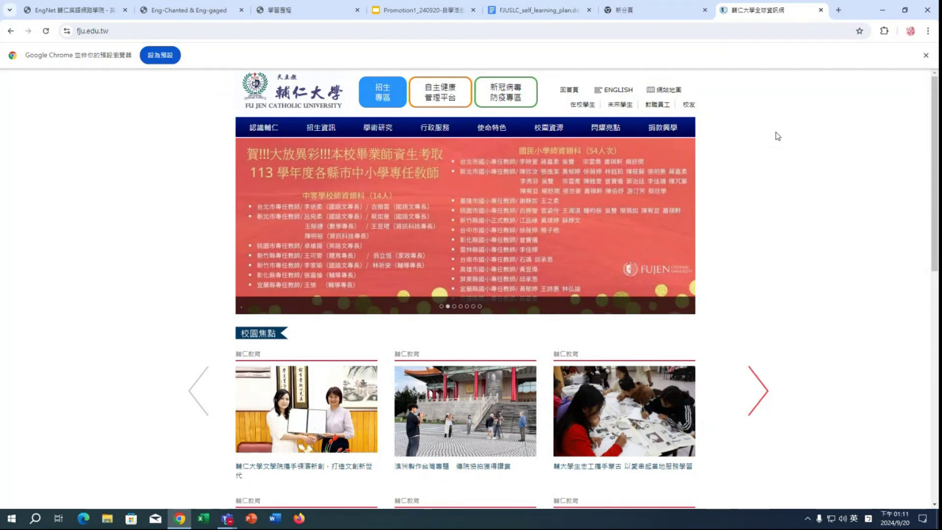
# Switch back via the new tab to the EngNet SL Guide & Tech page
pyautogui.click(671, 15)
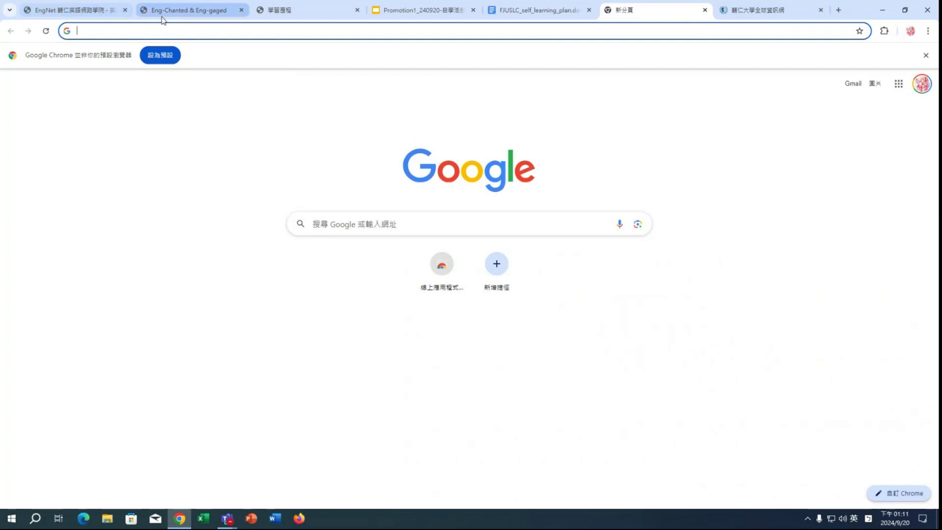
pyautogui.click(82, 16)
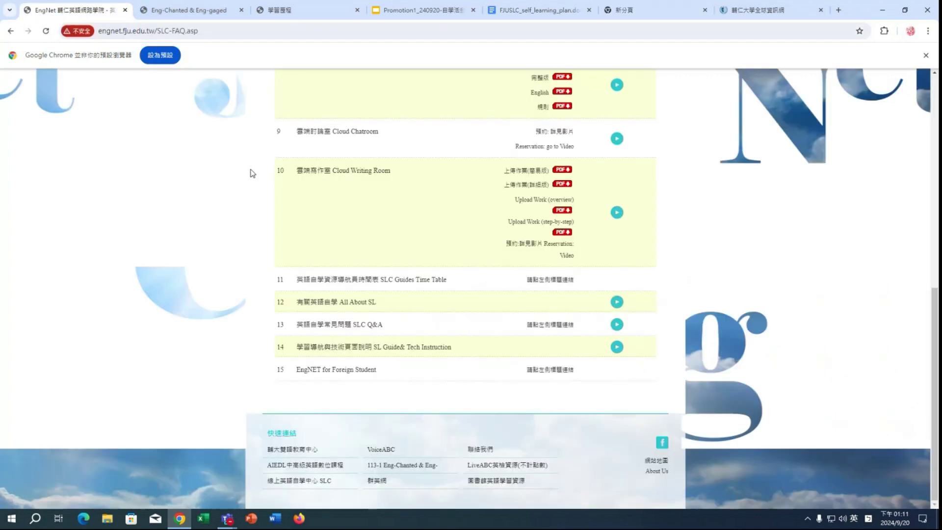
pyautogui.scroll(1, 250, 172)
pyautogui.scroll(3, 250, 171)
pyautogui.scroll(2, 250, 171)
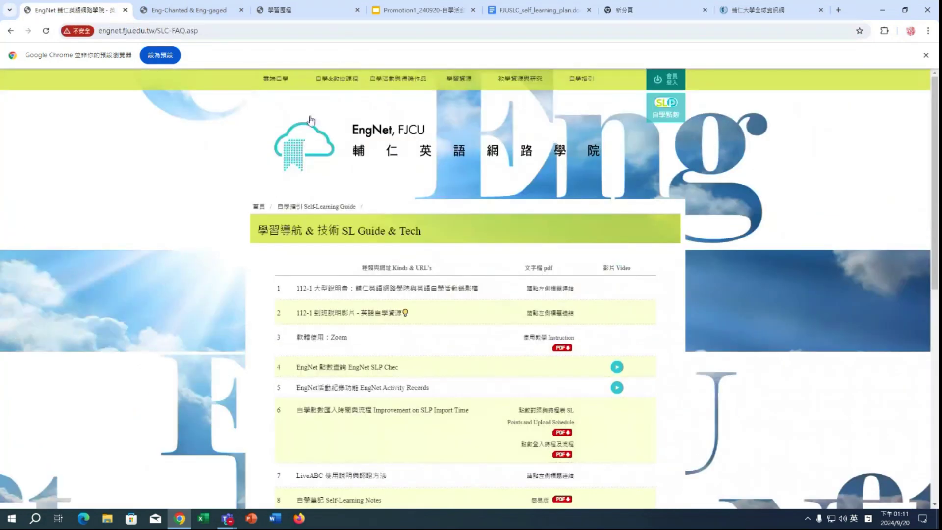
pyautogui.moveTo(337, 79)
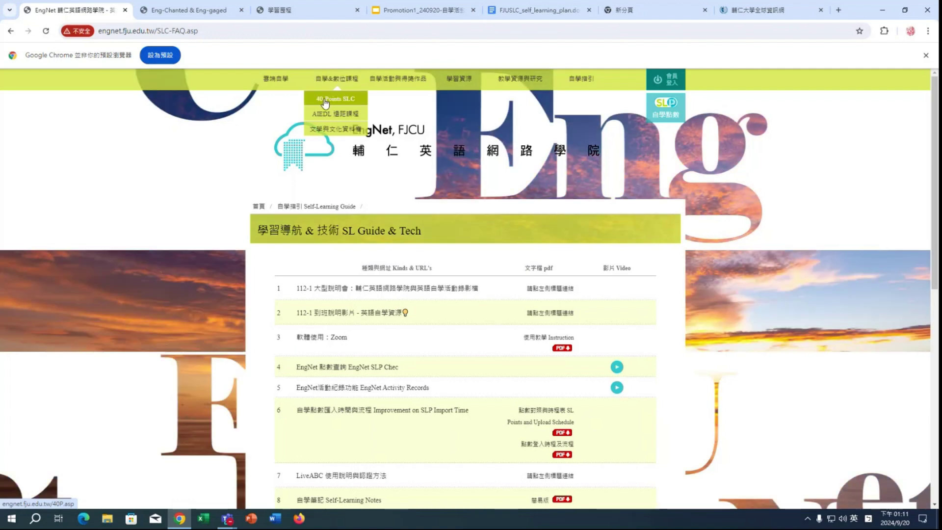
# Open 40 Points SLC from the 自學&數位課程 menu to load 40P.asp
pyautogui.click(325, 100)
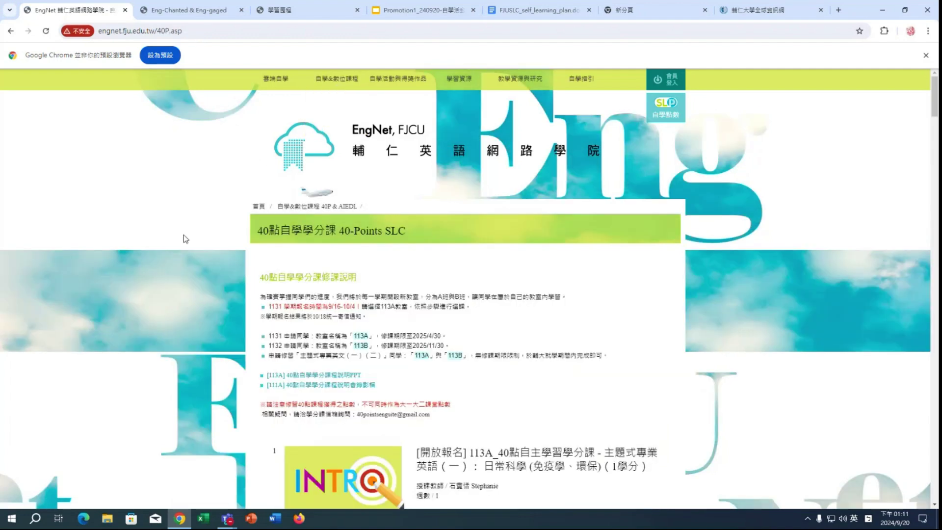
pyautogui.scroll(-2, 184, 235)
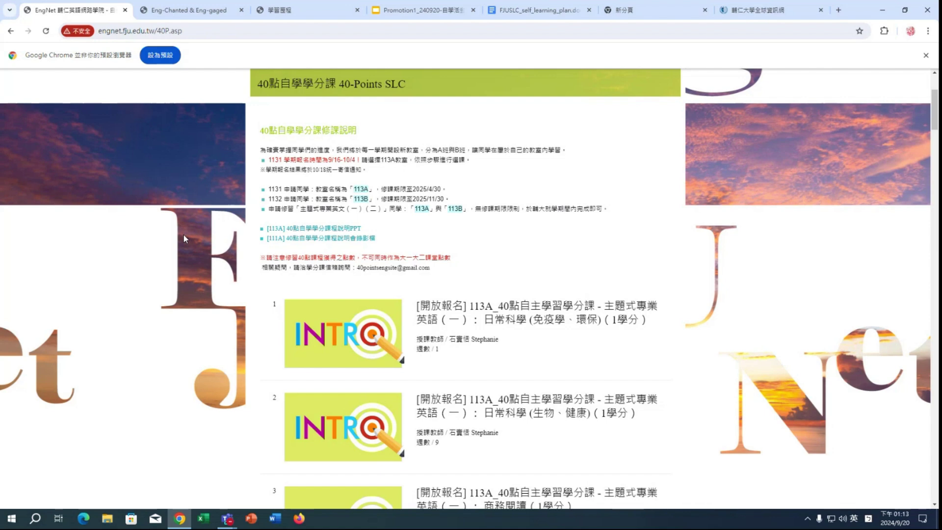
pyautogui.scroll(-2, 180, 236)
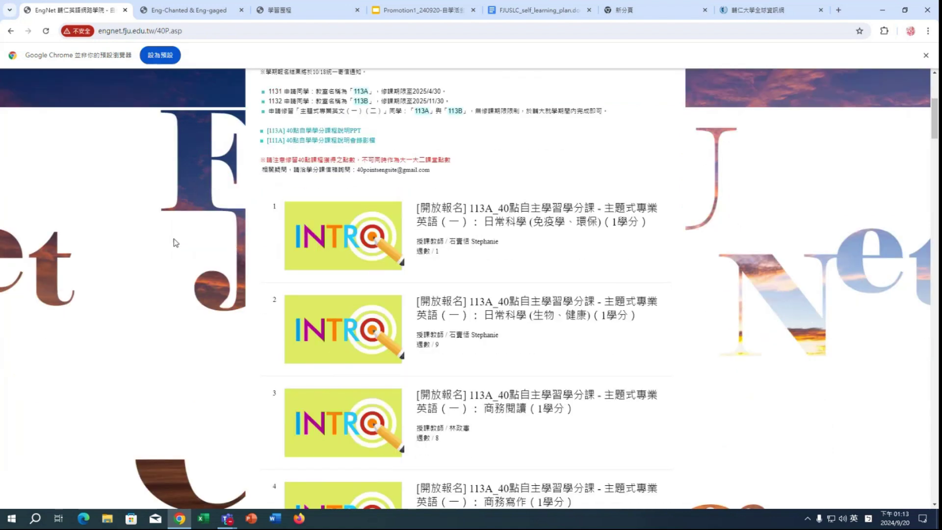
pyautogui.scroll(-2, 175, 242)
pyautogui.scroll(-1, 175, 243)
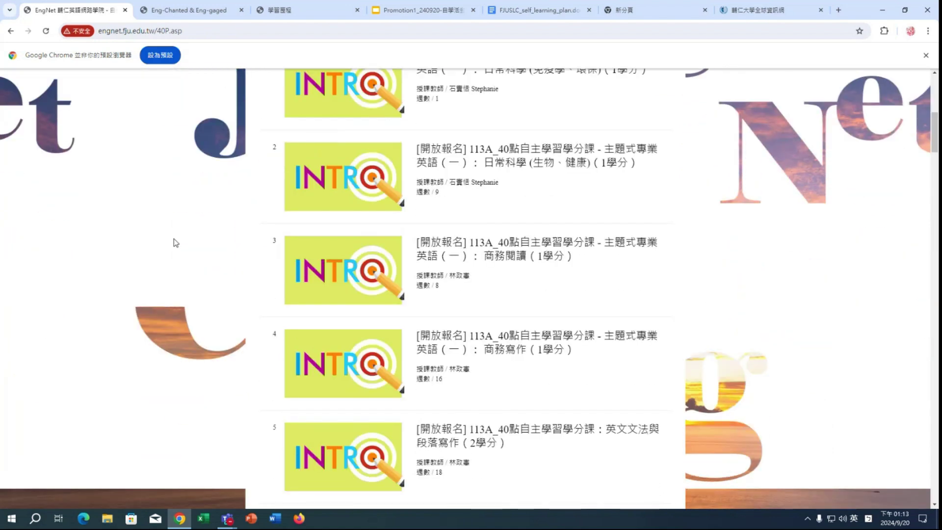
pyautogui.scroll(-3, 175, 242)
pyautogui.scroll(-1, 175, 243)
pyautogui.scroll(-1, 175, 242)
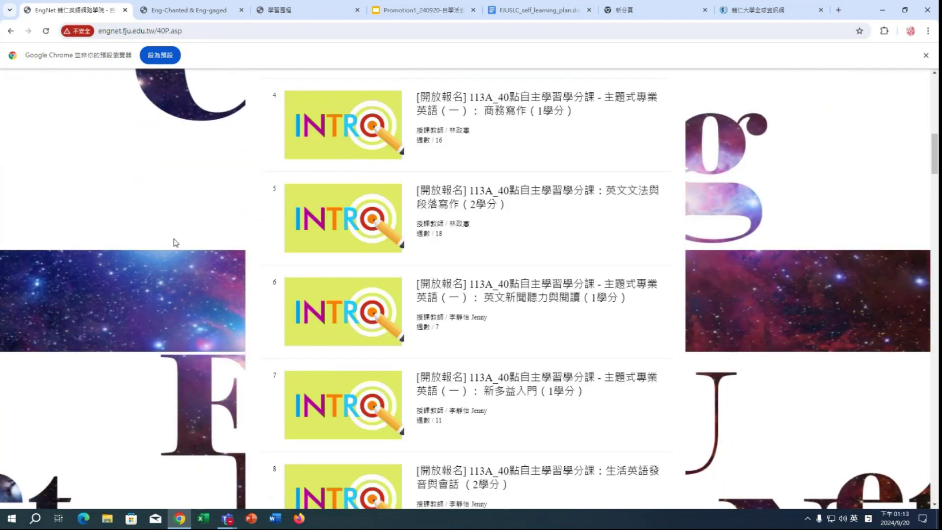
pyautogui.scroll(-1, 169, 249)
pyautogui.scroll(-2, 158, 276)
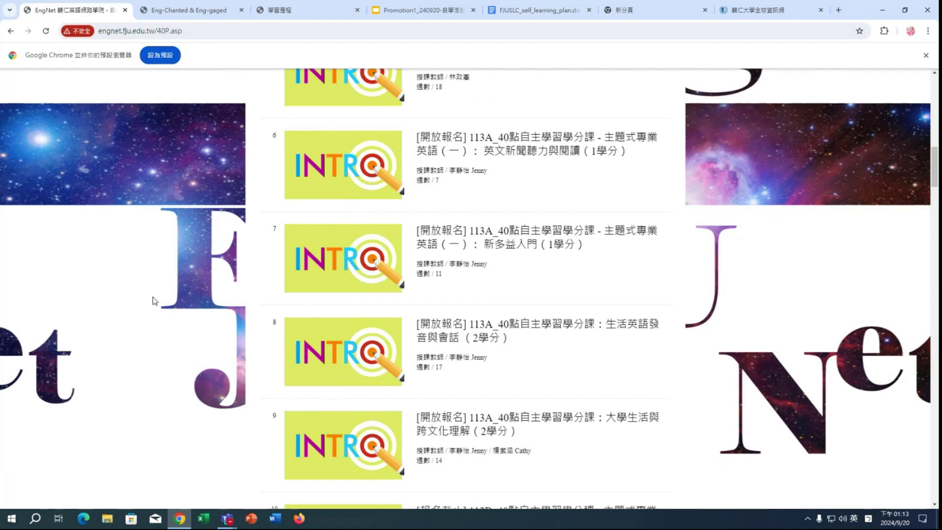